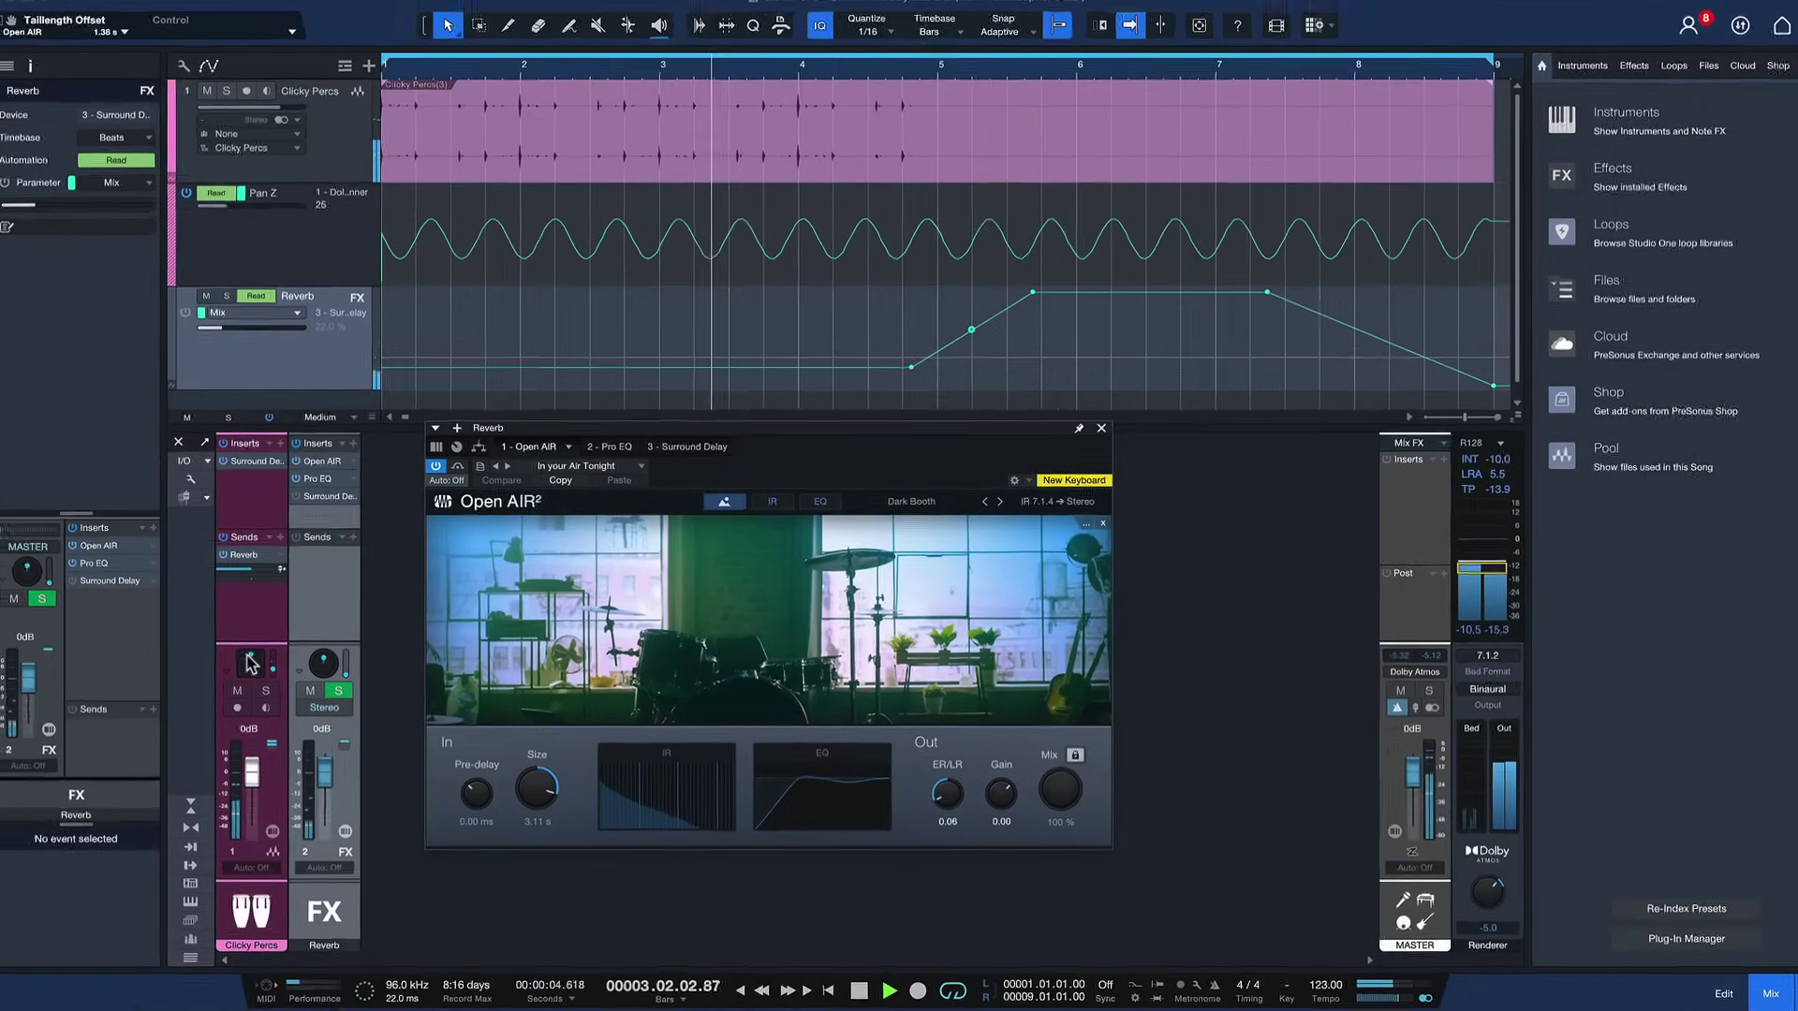
Step: Show the installed Studio One Impulse Responses content in the Studio One Installation window
double_click(251, 663)
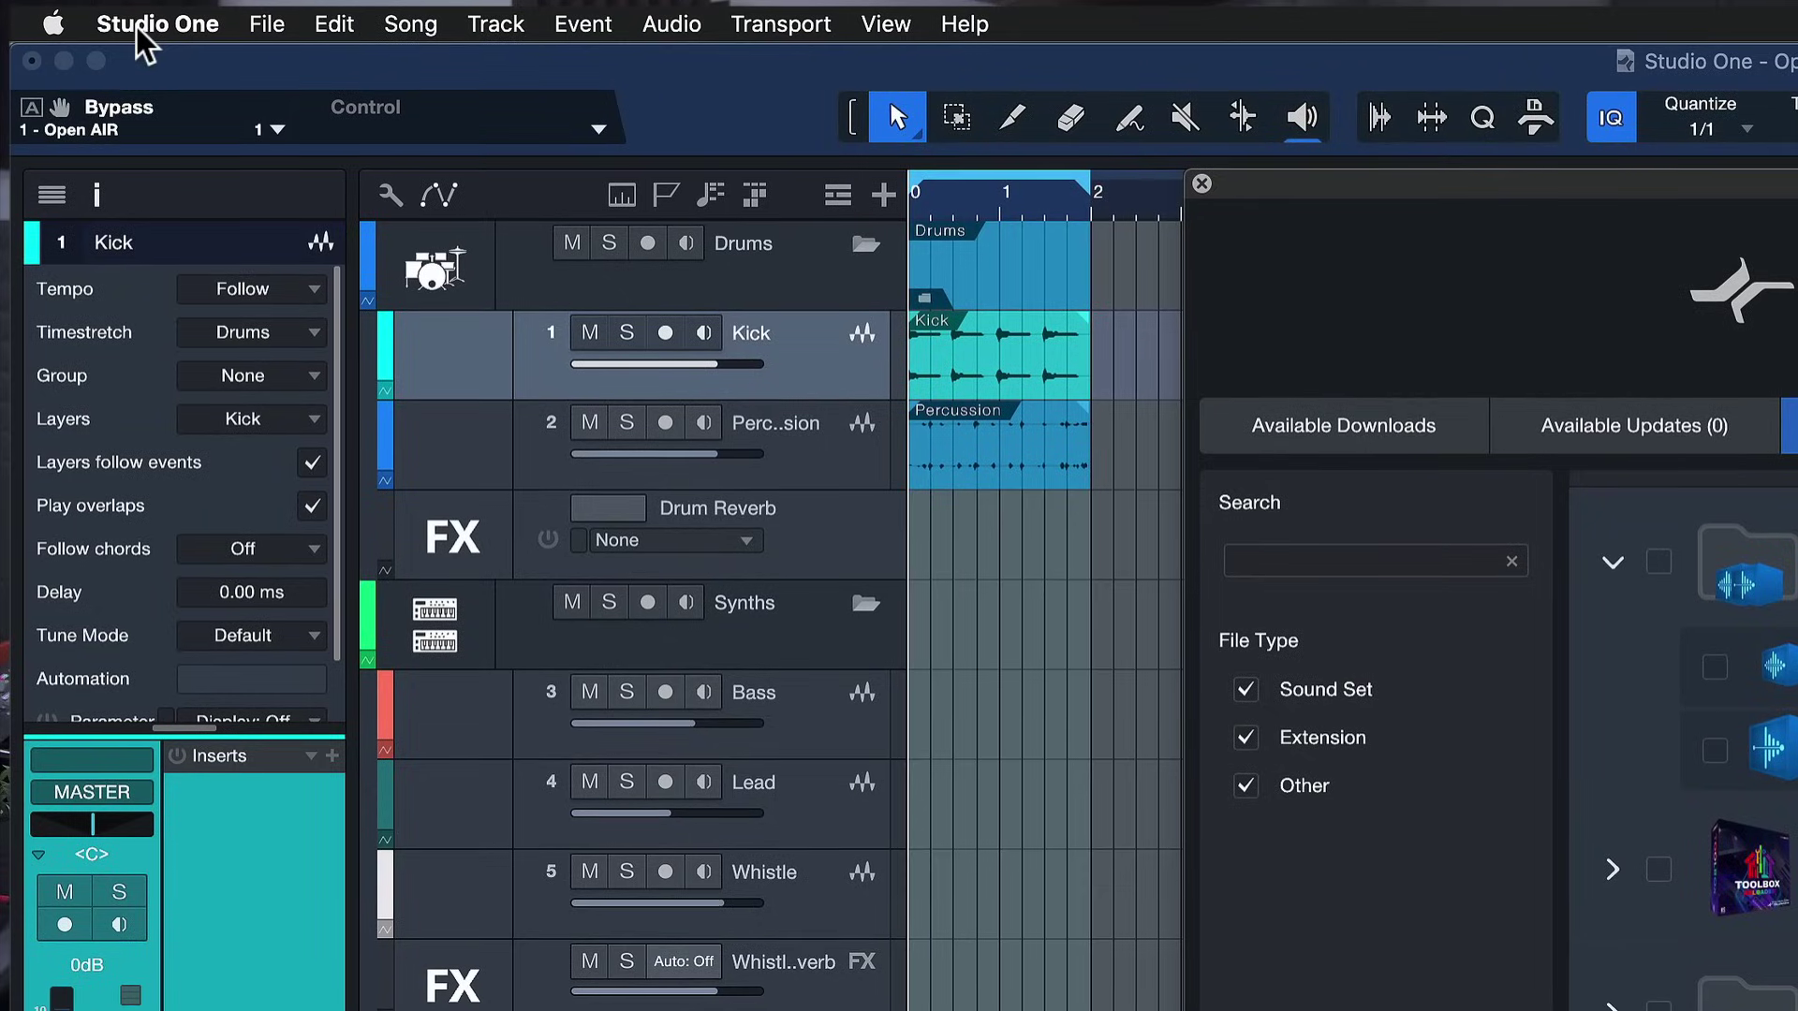
Step: Mark the Studio One 3D Impulse Responses package in the Studio One Installation content manager
click(65, 10)
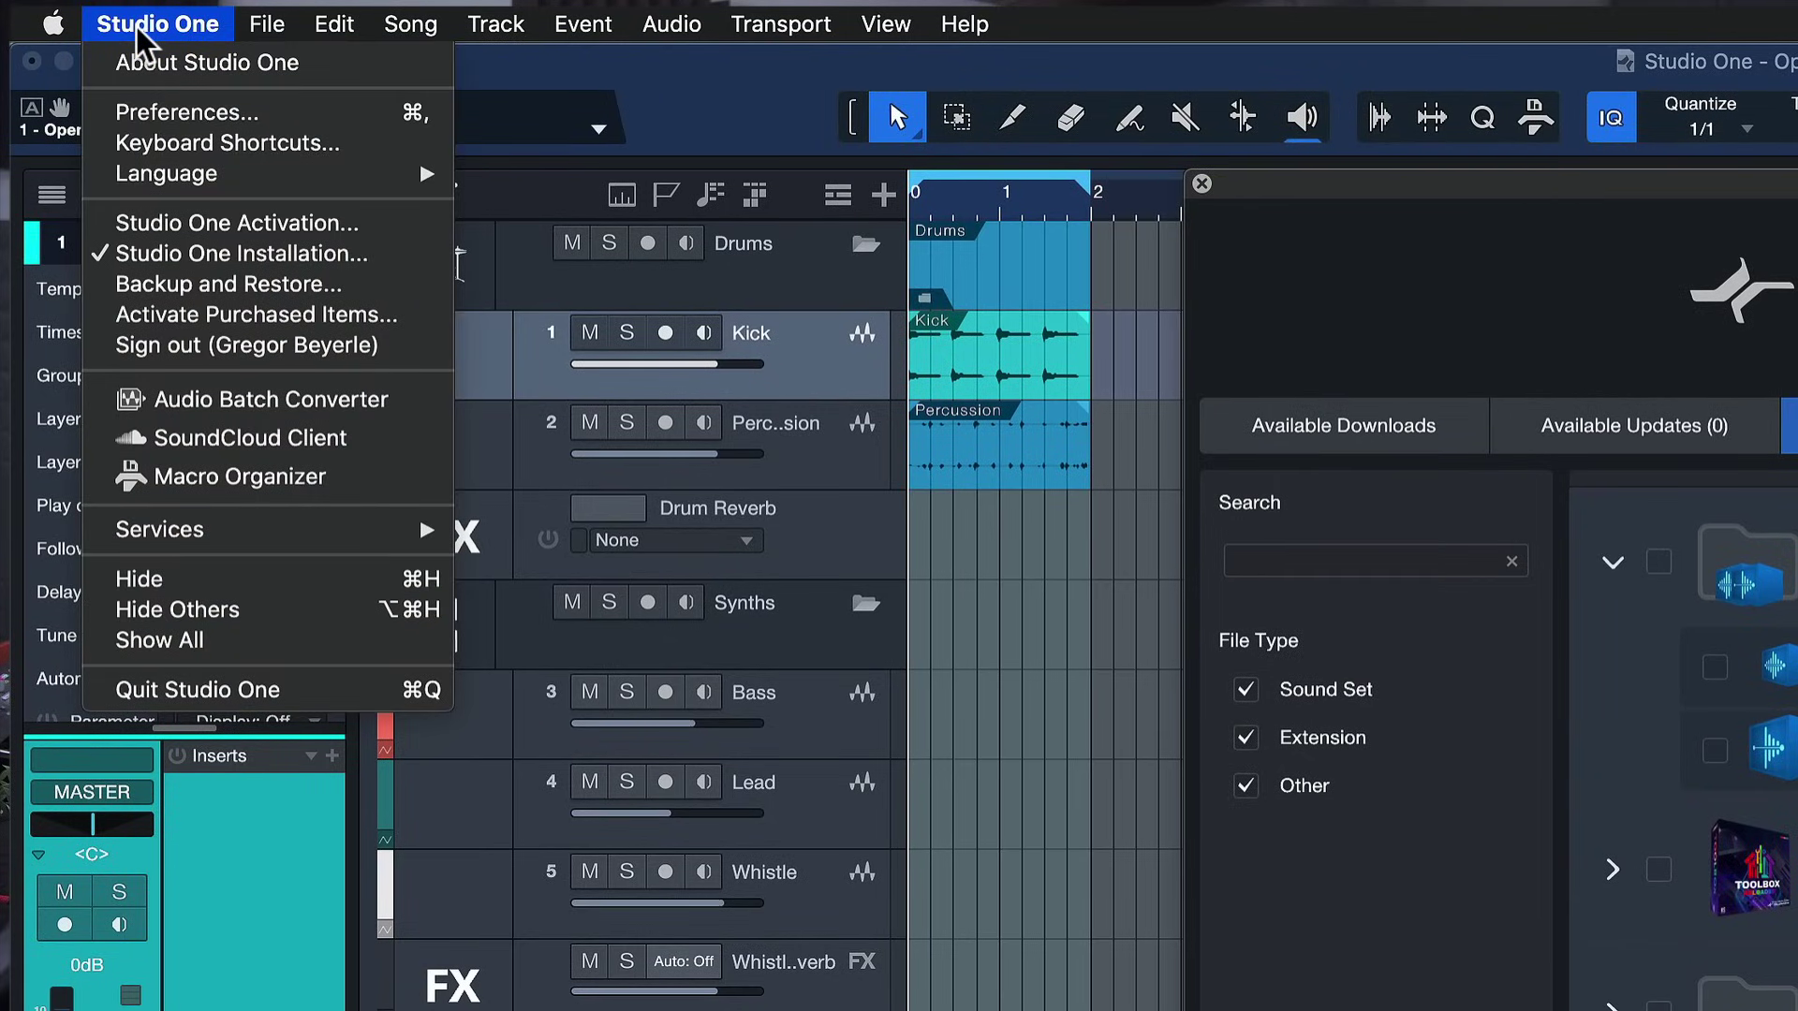
click(234, 245)
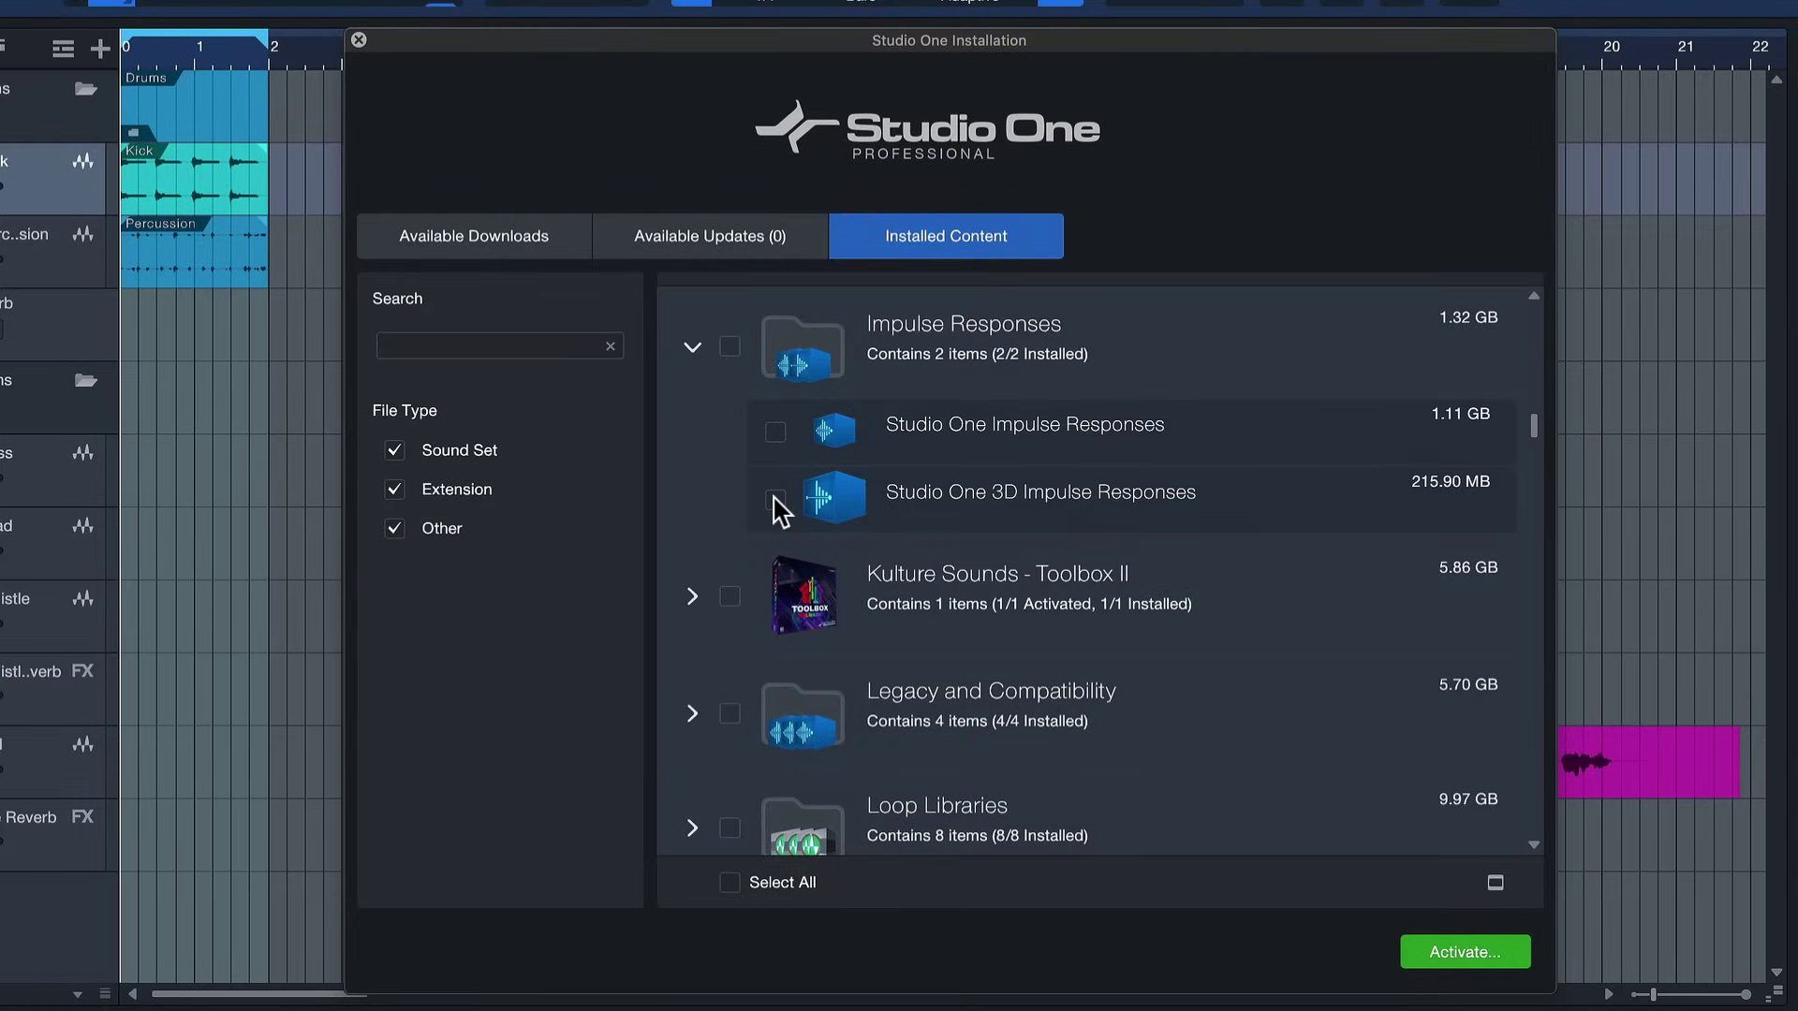
click(775, 499)
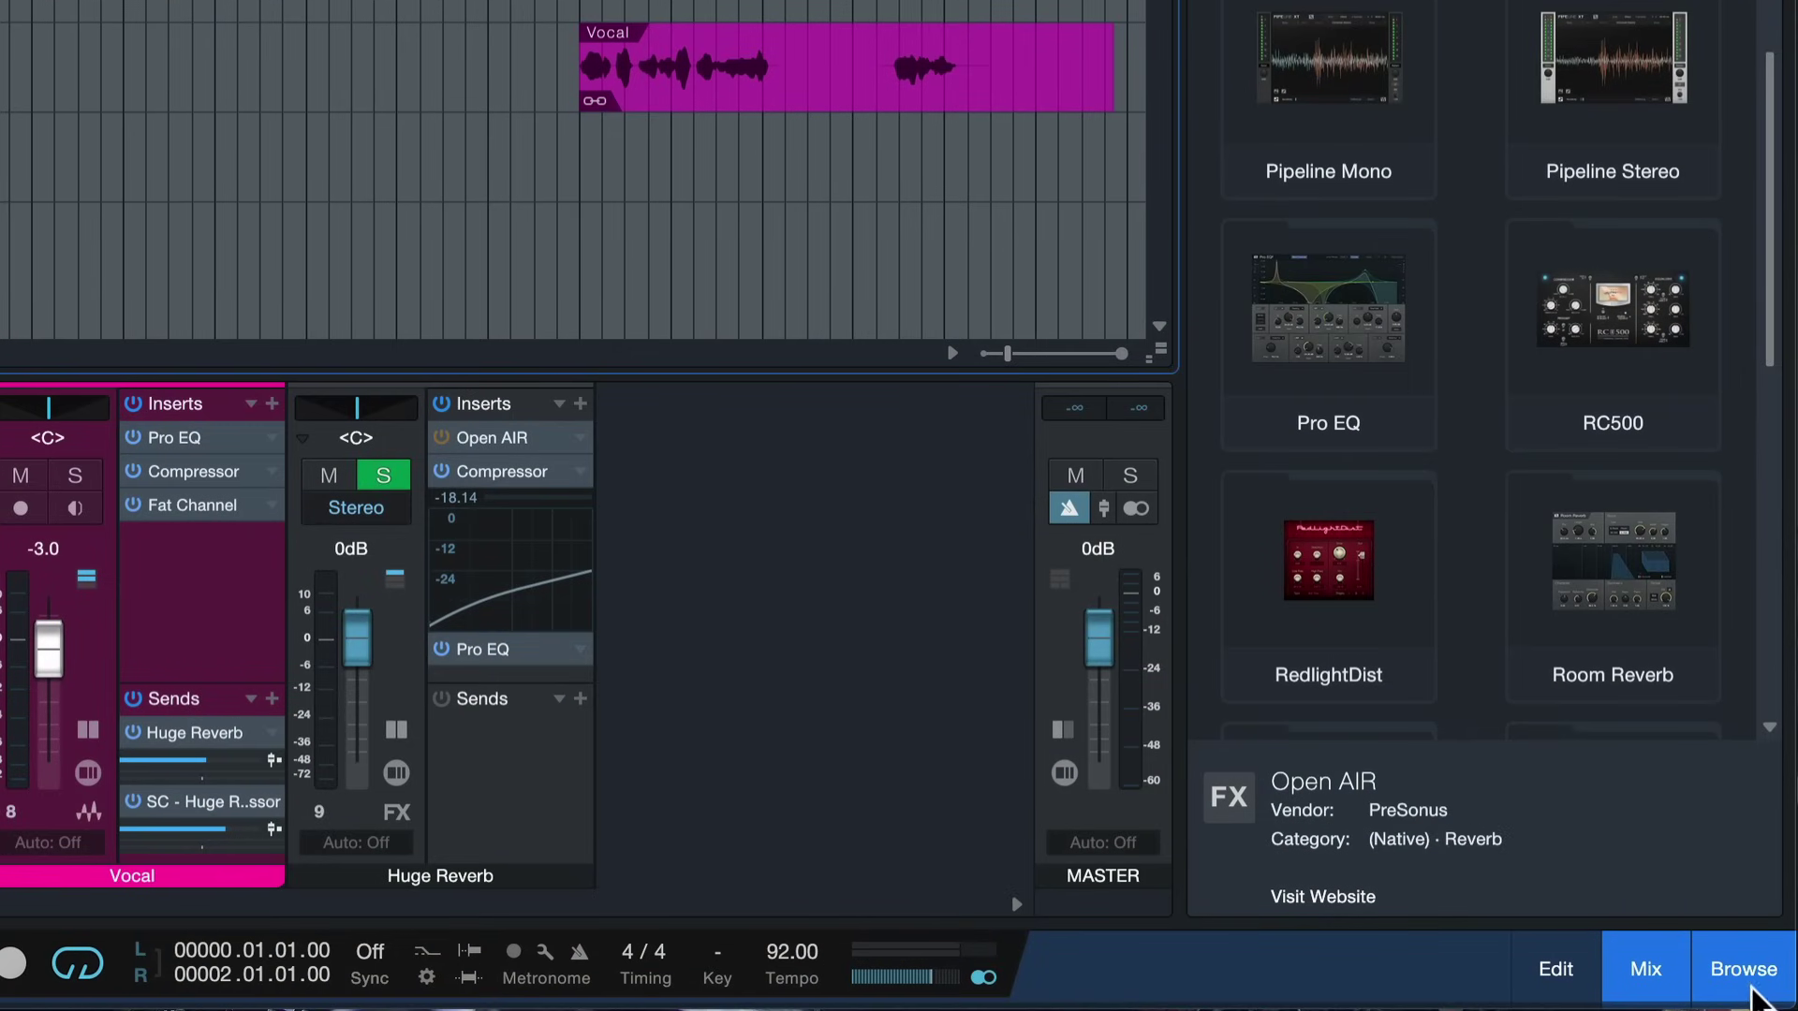
click(1766, 990)
click(1766, 991)
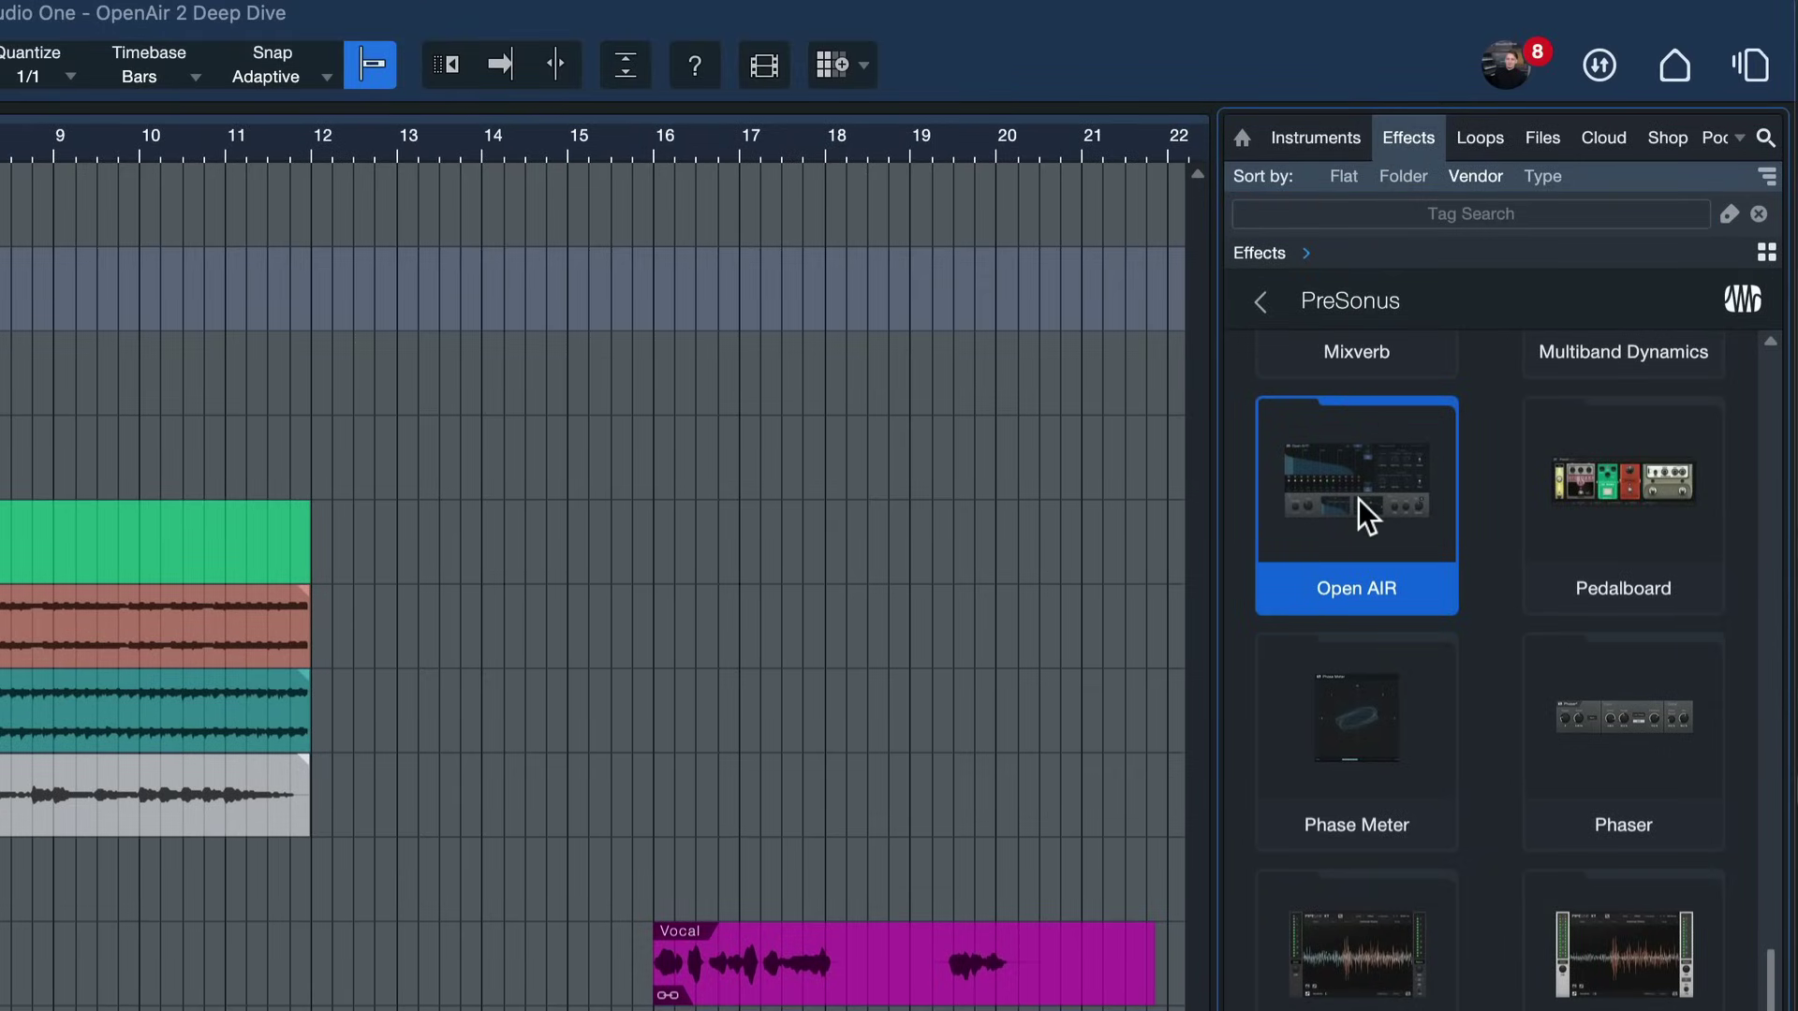
click(1766, 251)
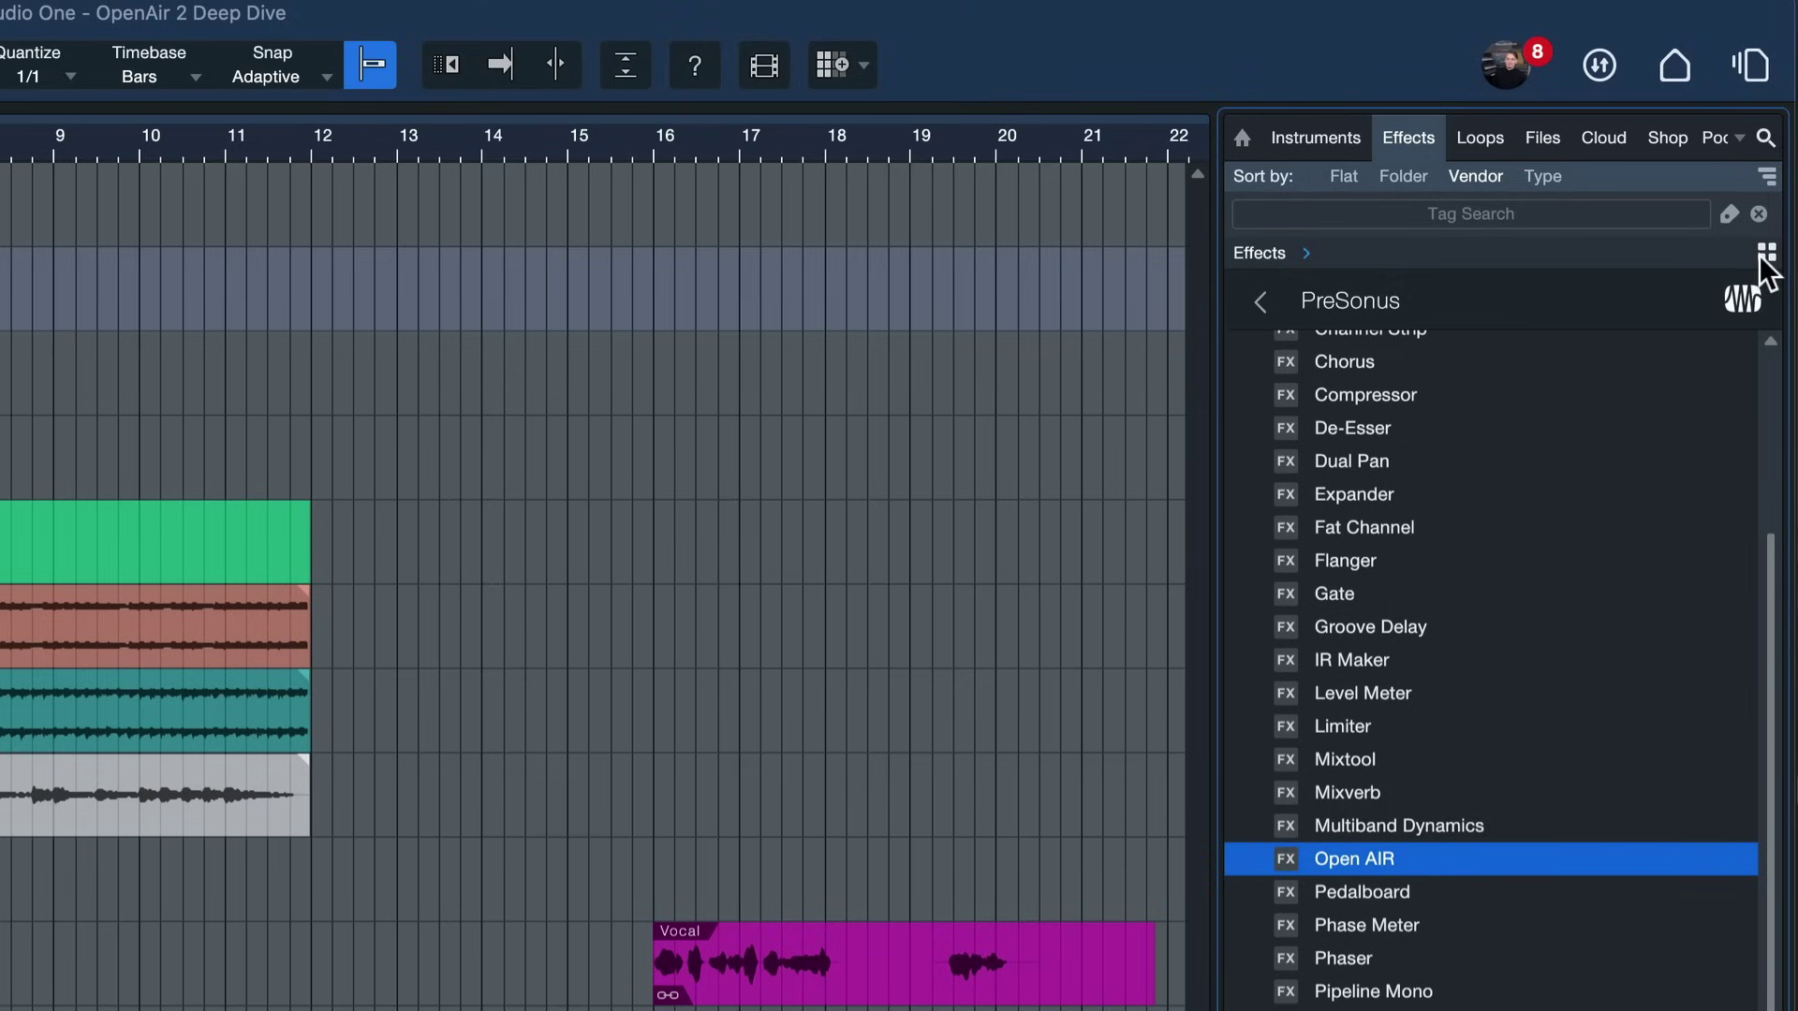
click(1760, 254)
scroll(1453, 876, down, 3)
scroll(1453, 876, down, 10)
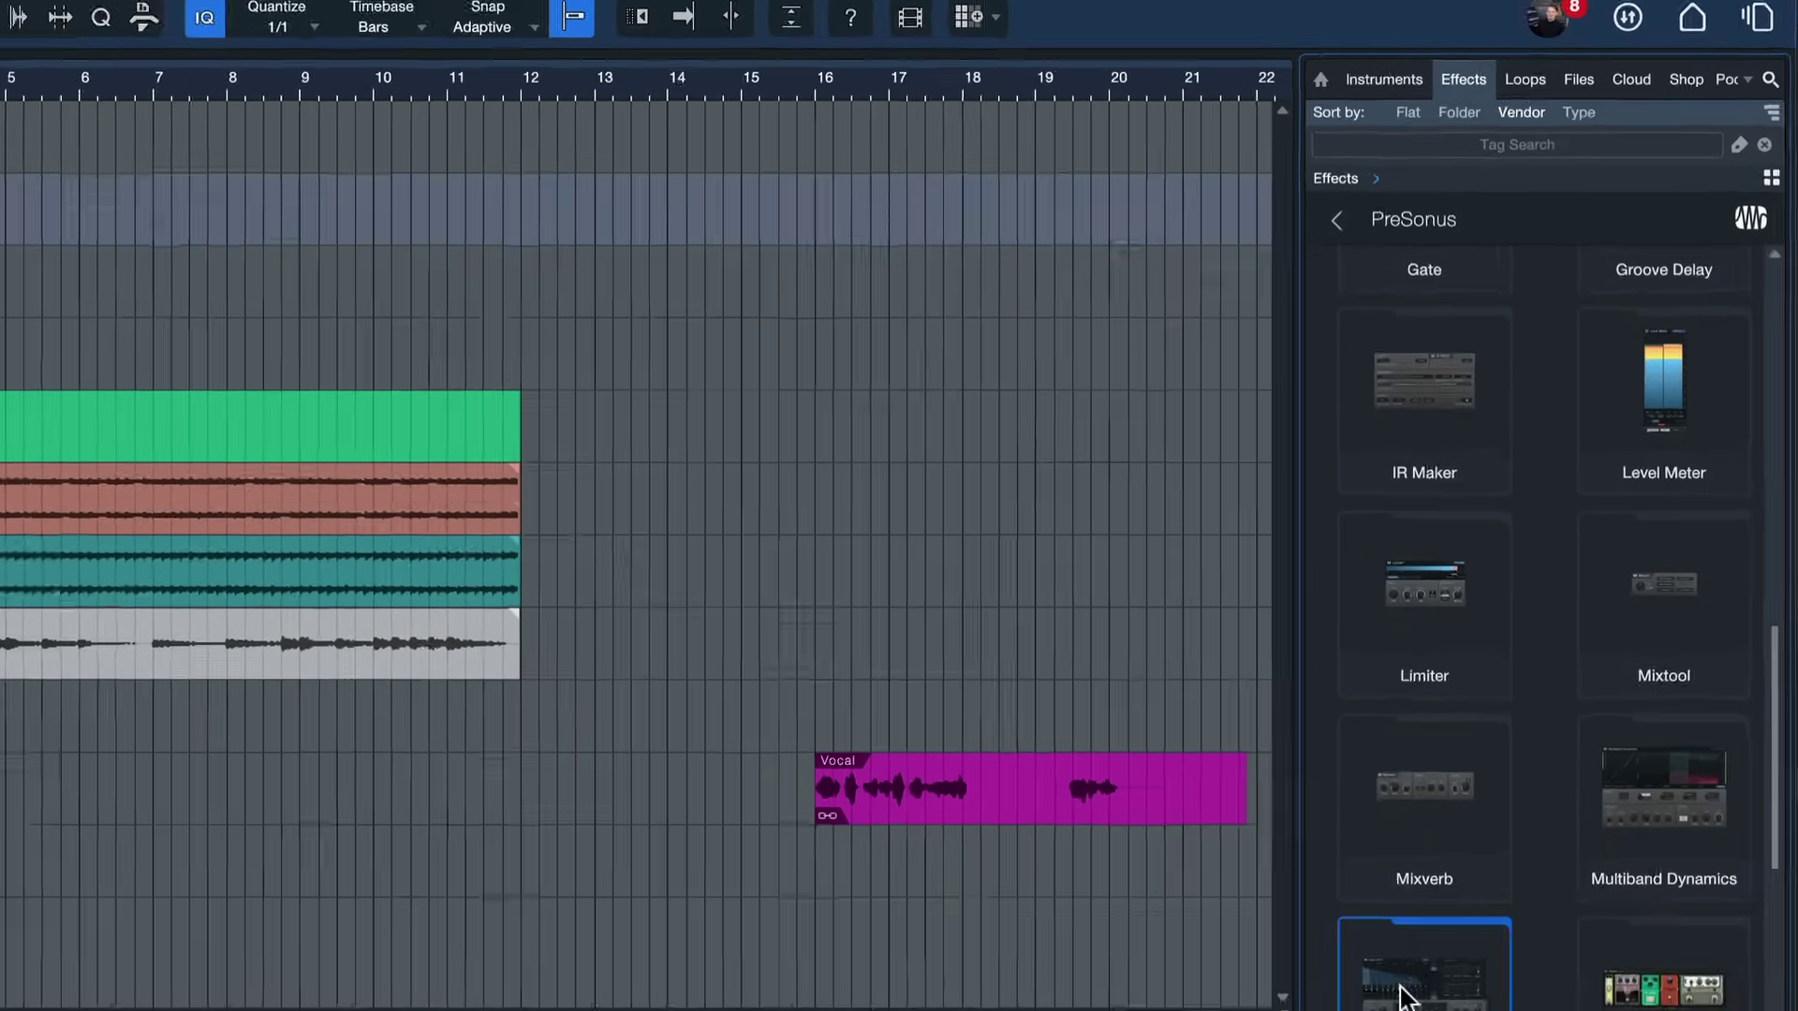
drag(1400, 992, 2, 580)
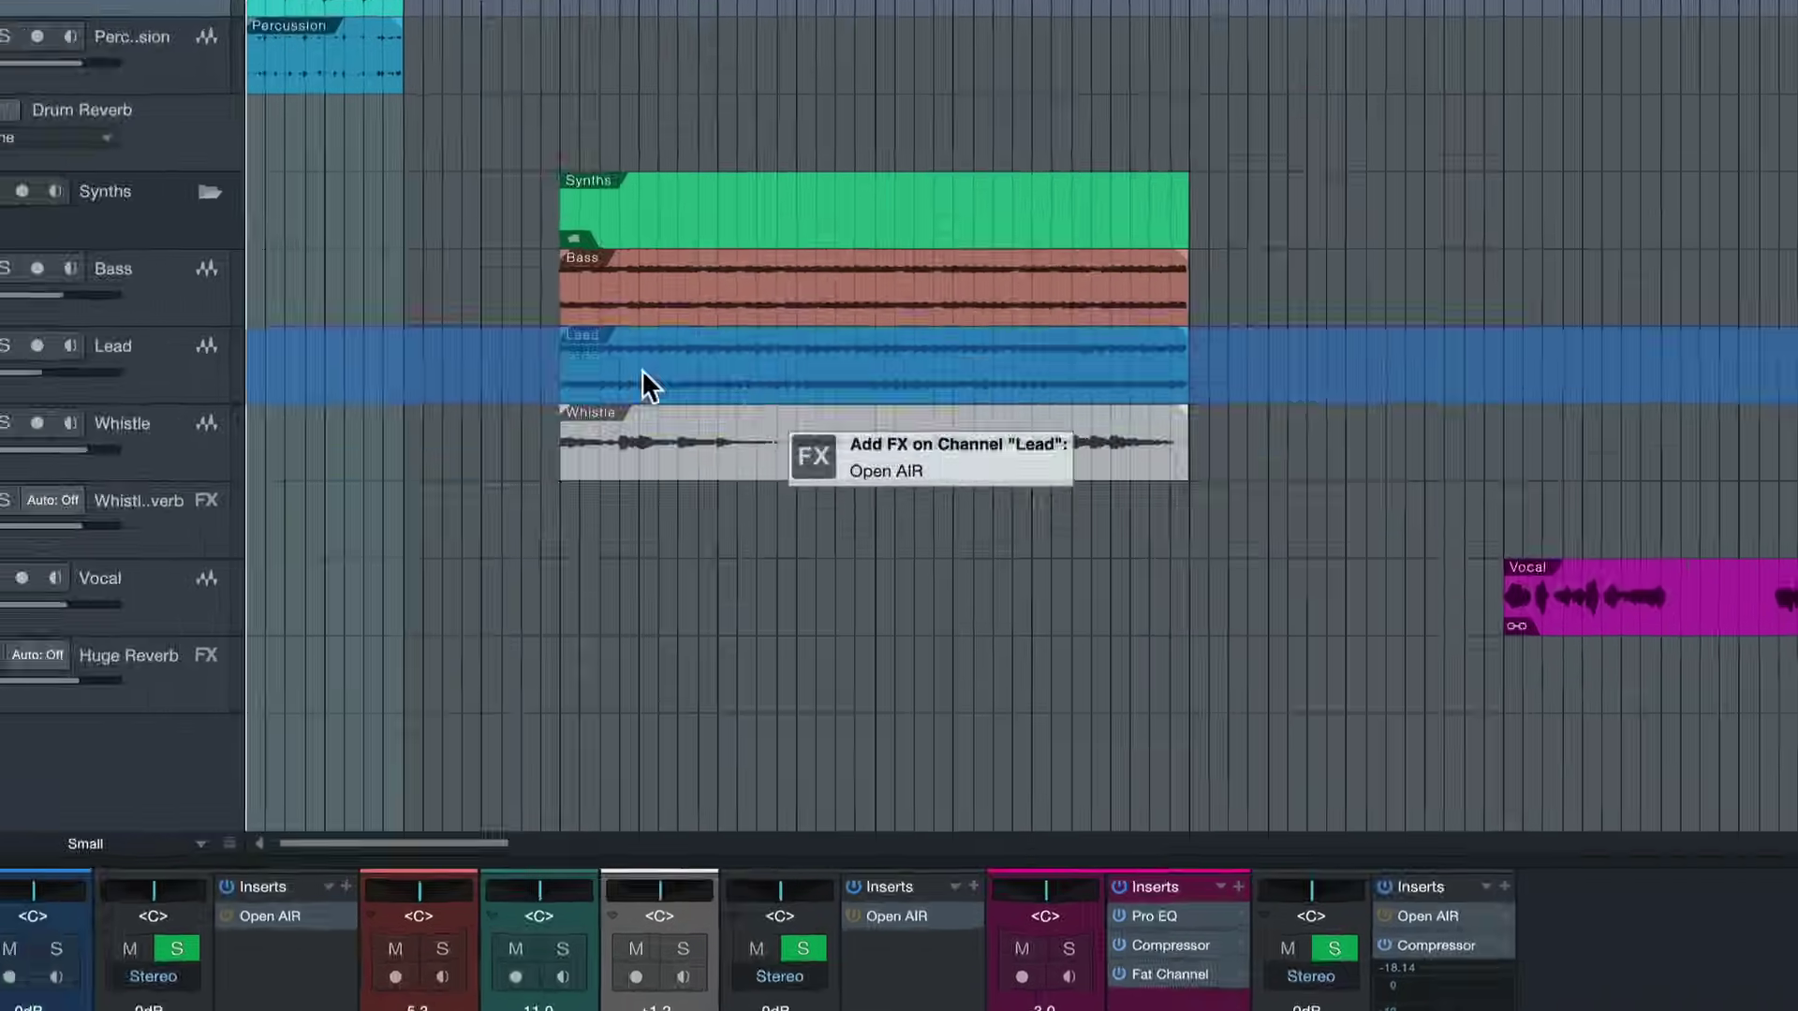
drag(642, 369, 268, 68)
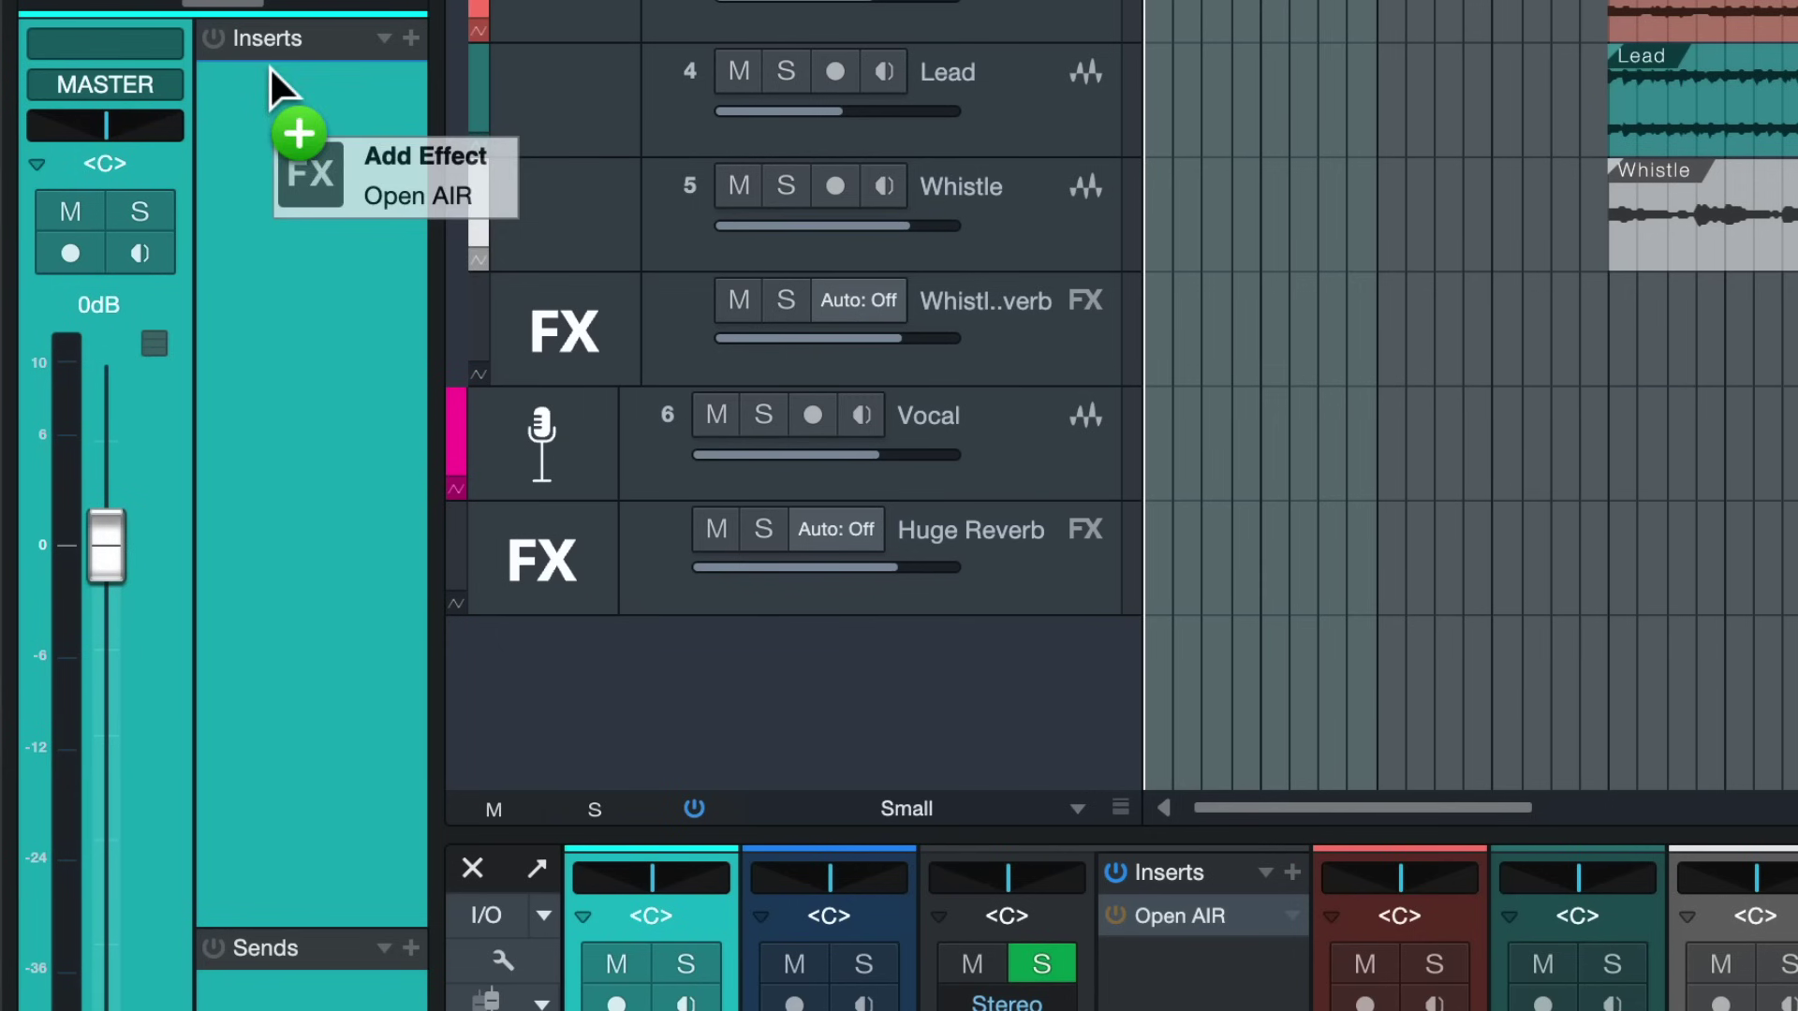
Step: Drop Open AIR onto the Kick channel's sends to create a new Open AIR FX channel
drag(272, 76, 341, 971)
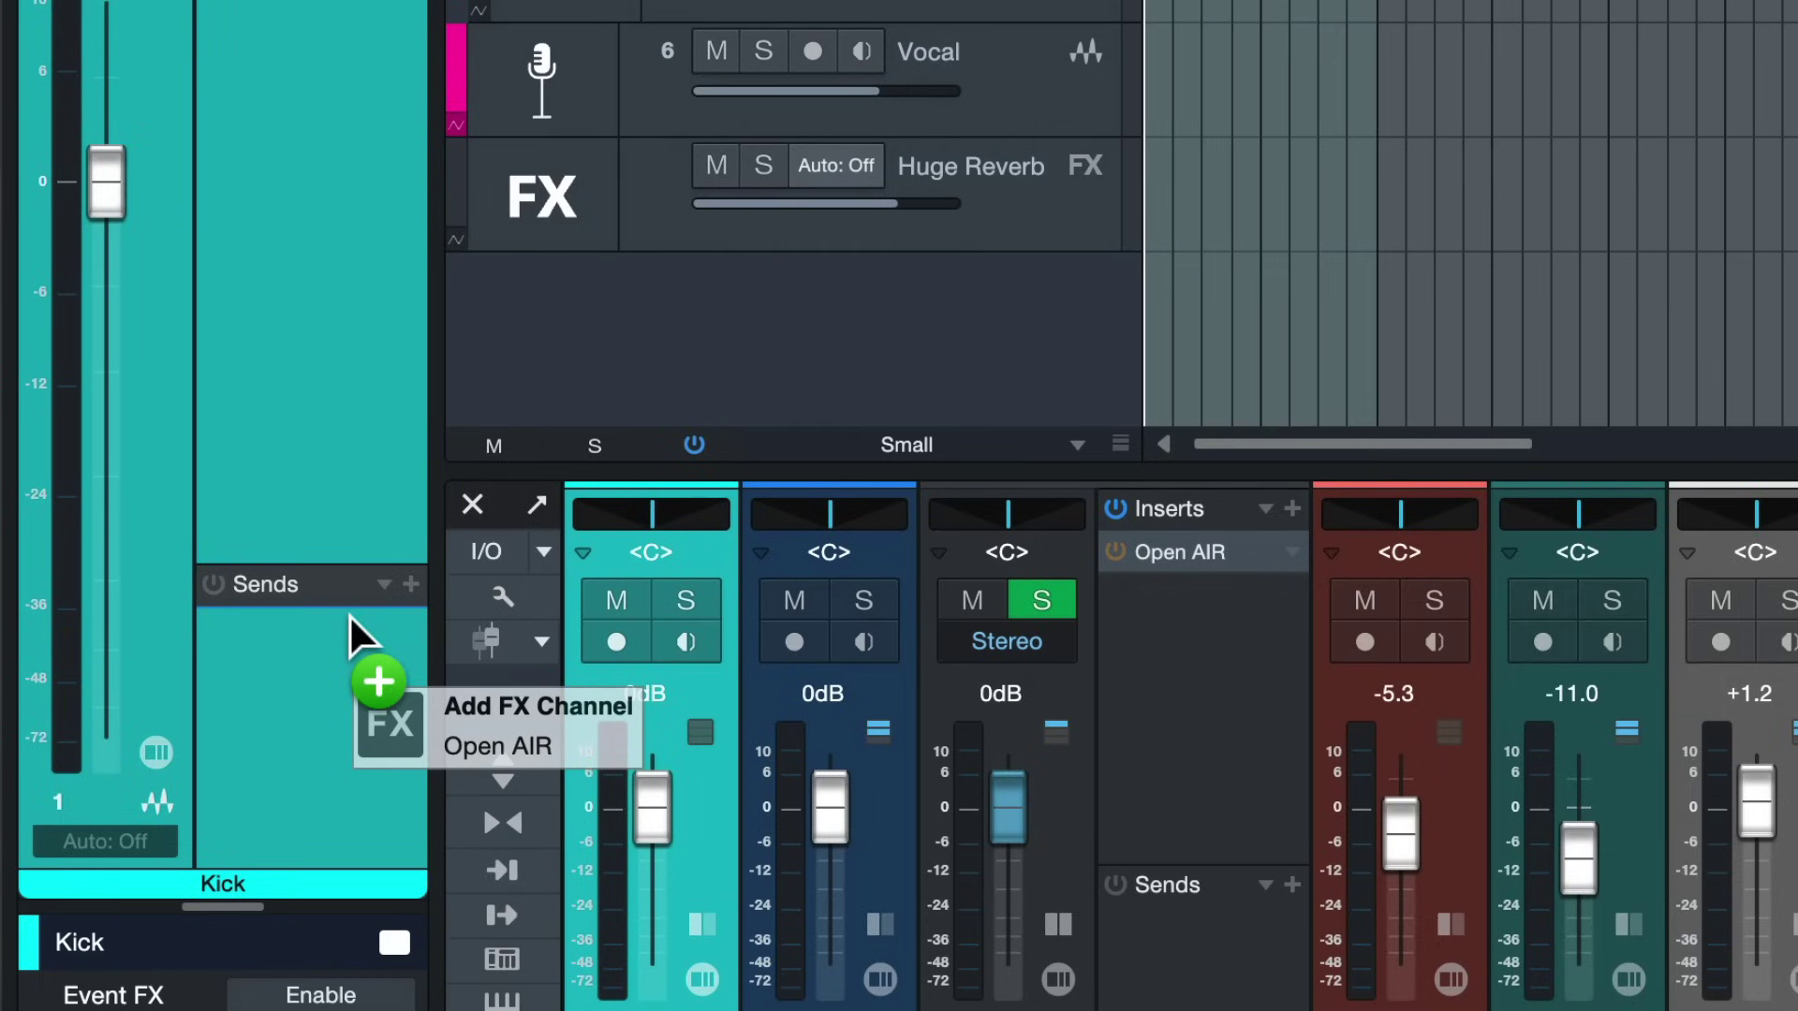
drag(348, 614, 350, 615)
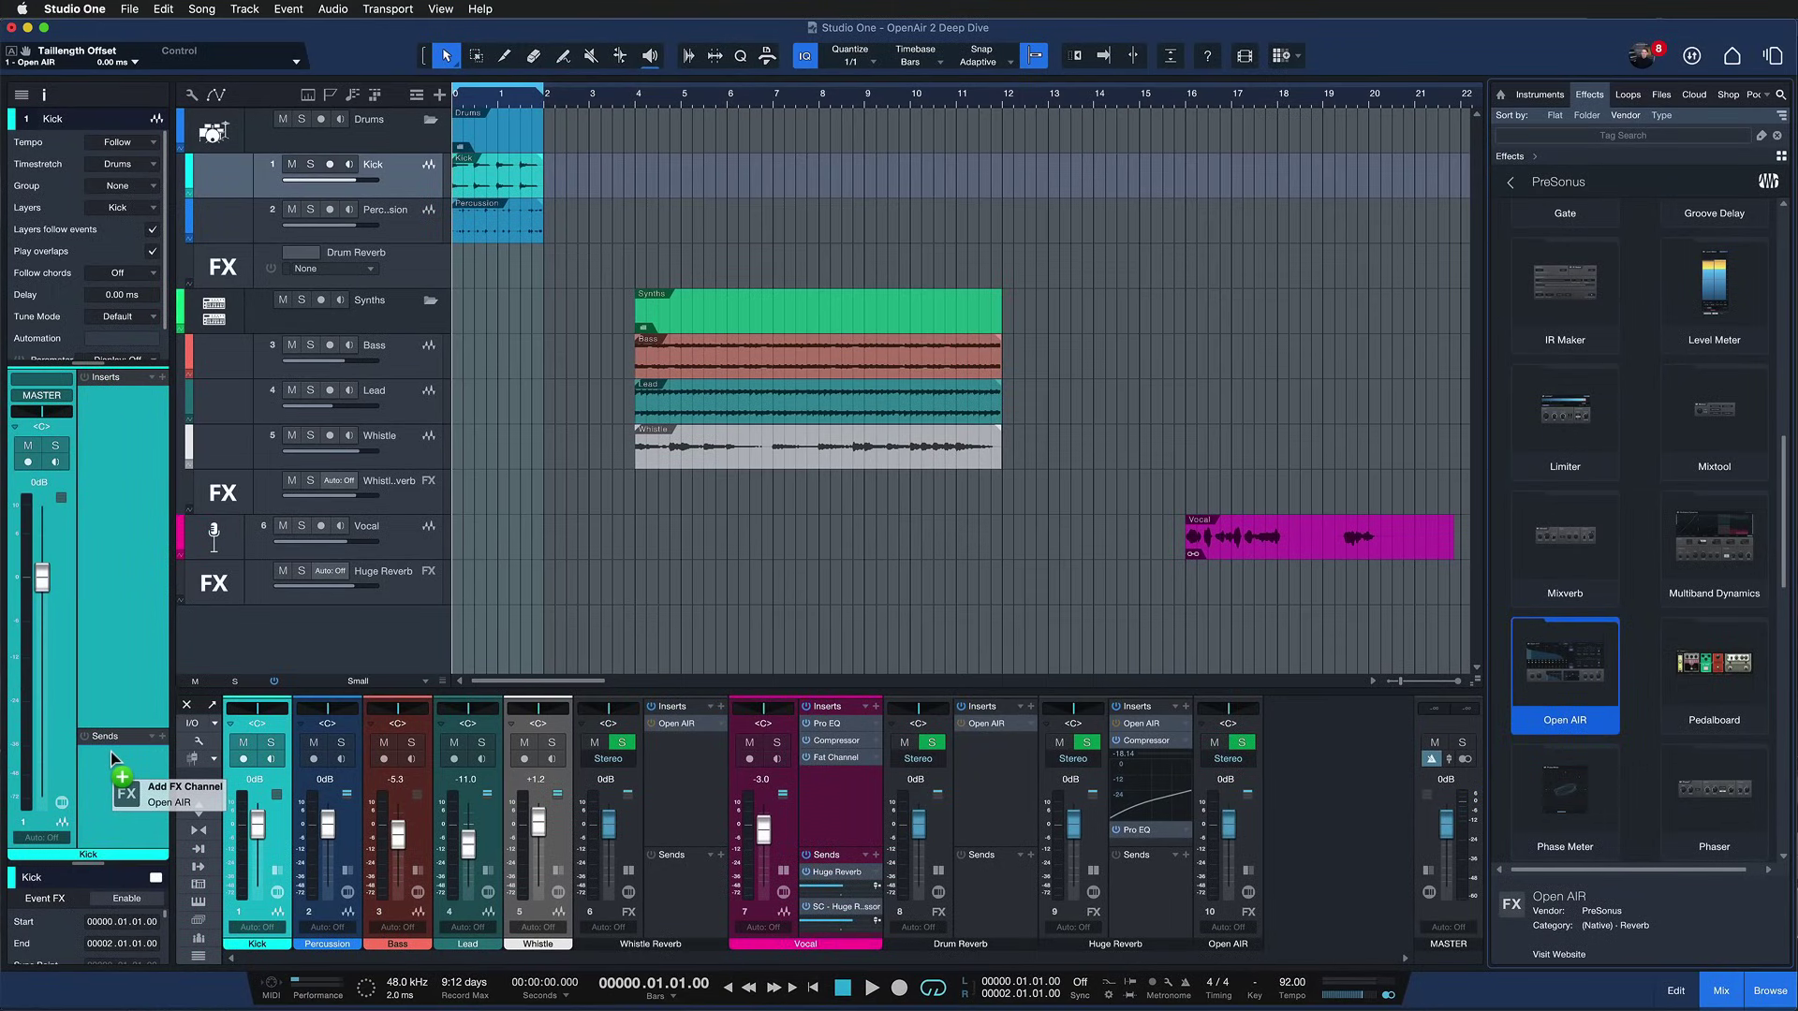
drag(111, 751, 111, 751)
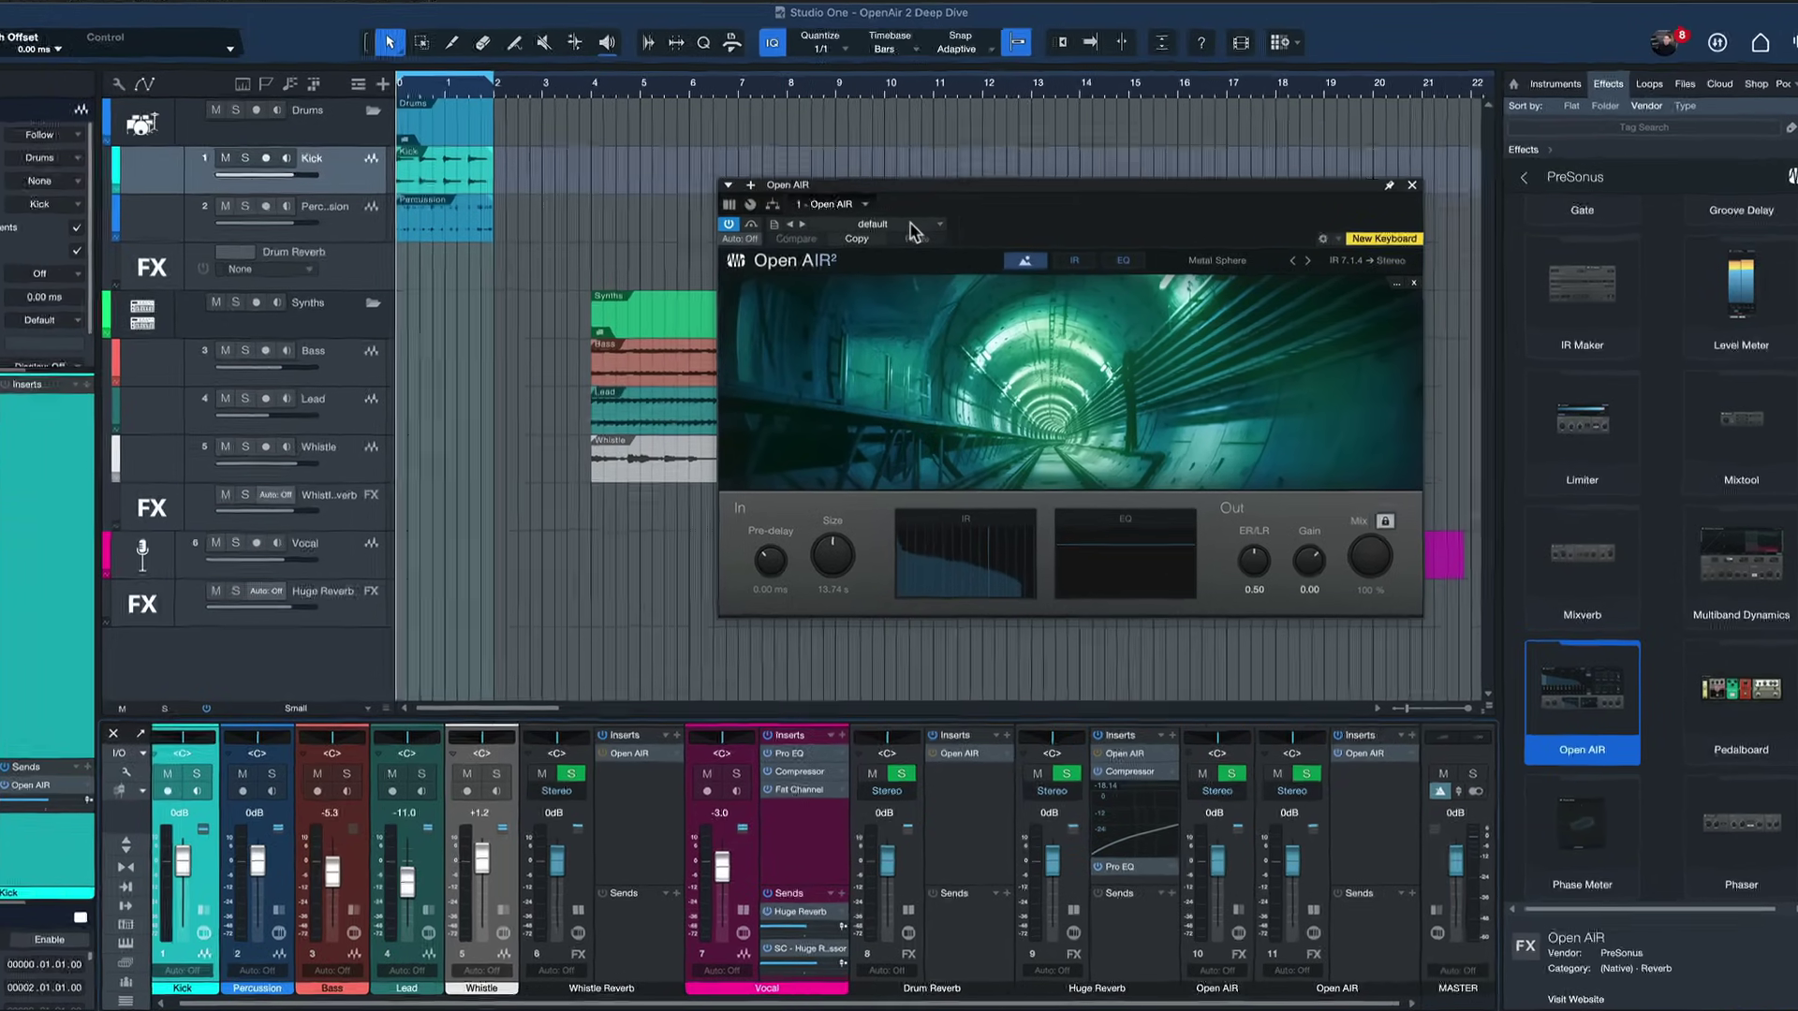
Step: Load the 3D-IR > Spaces > Parking Garage preset into the new Open AIR reverb
click(936, 228)
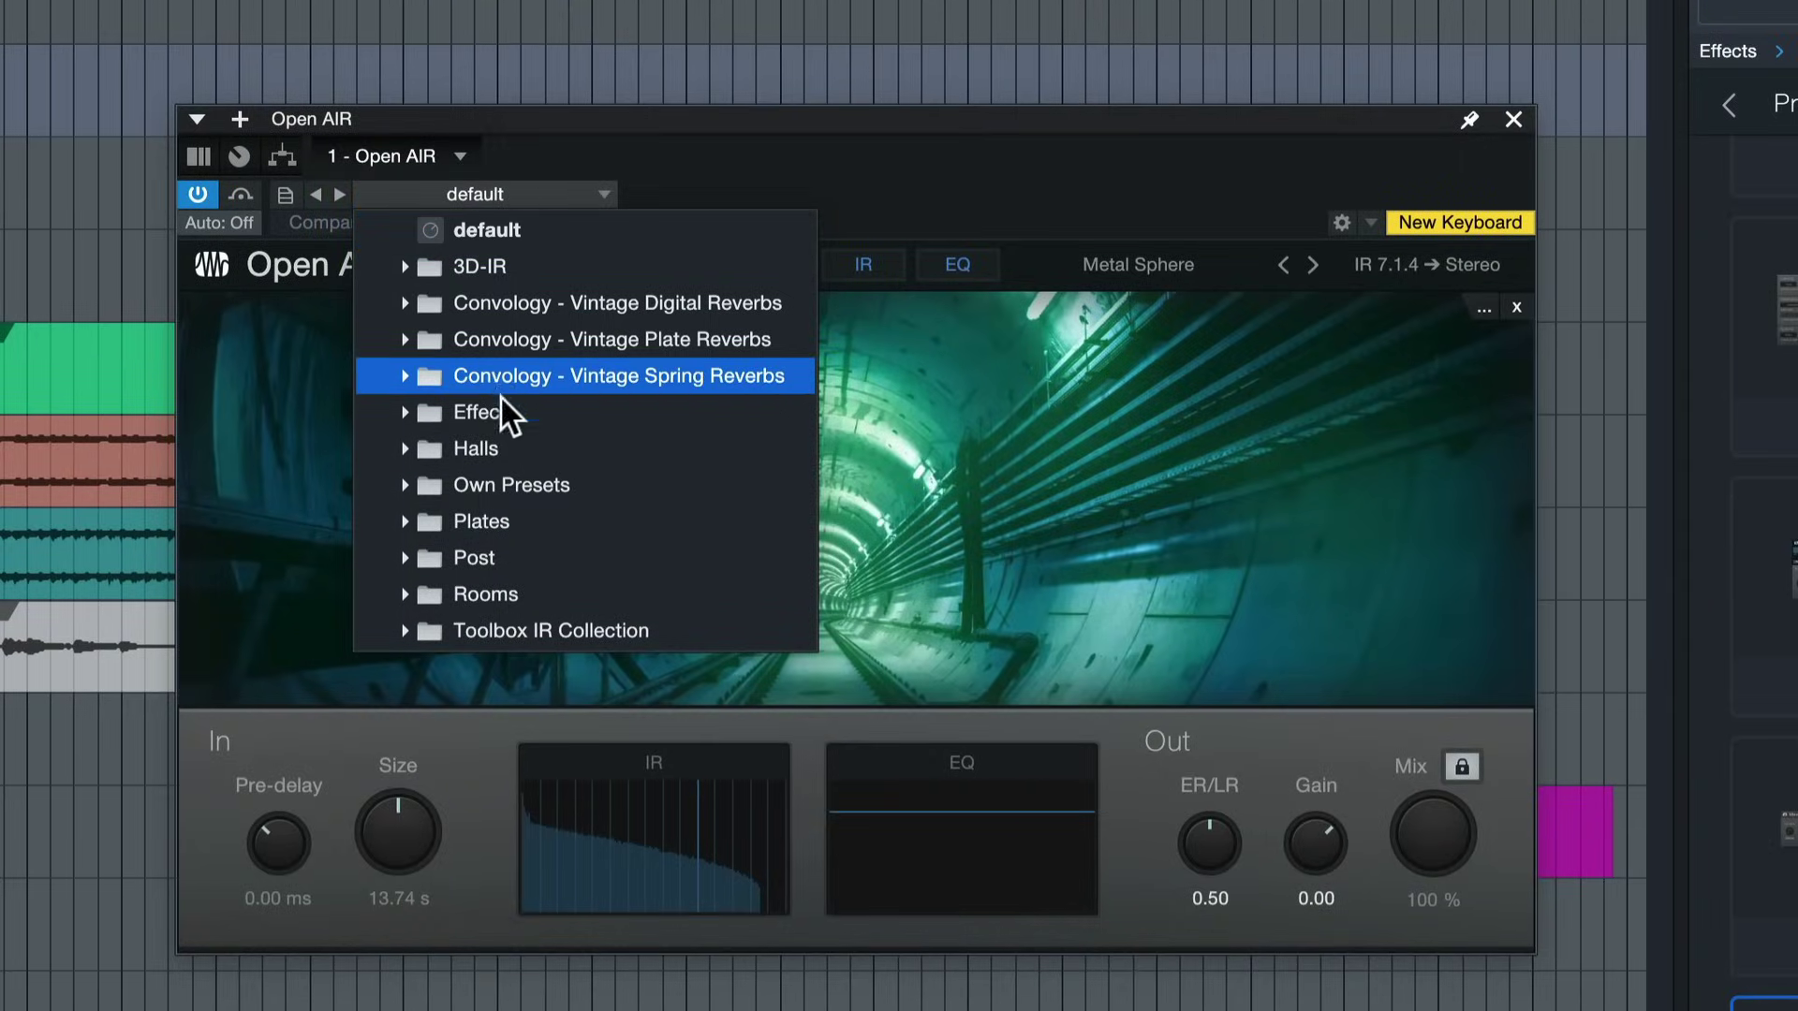
click(510, 266)
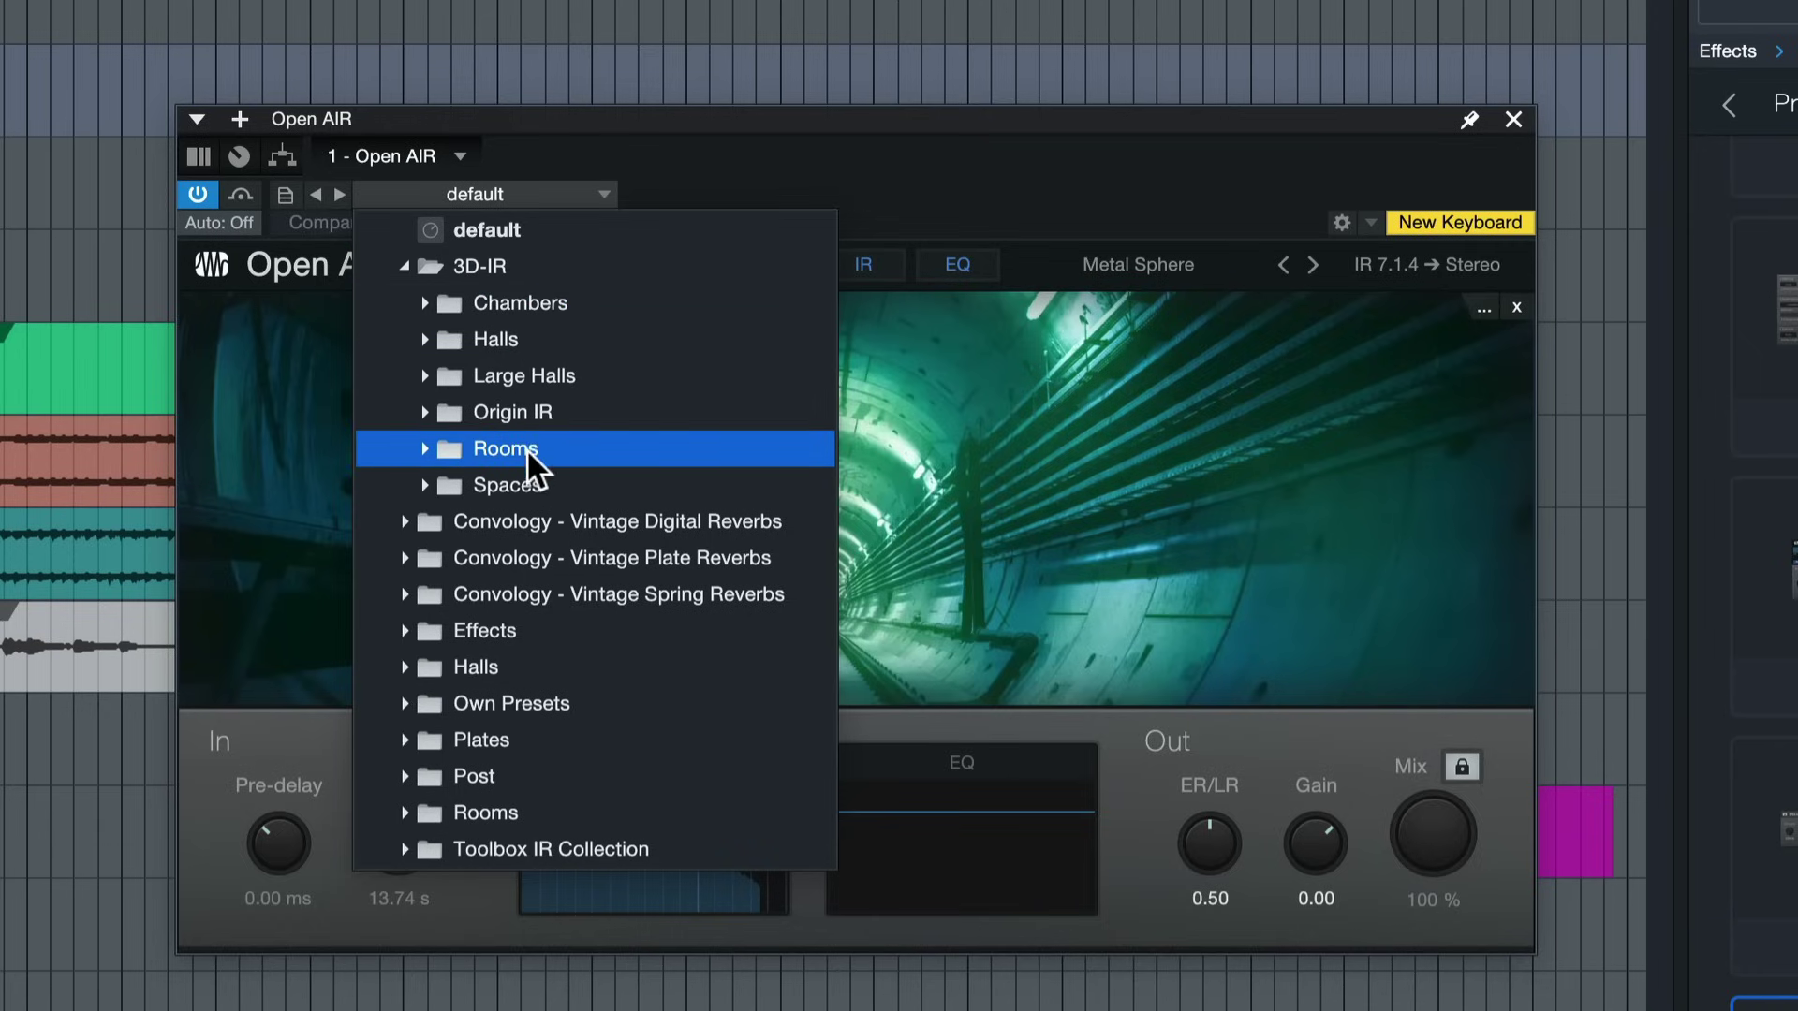
click(524, 483)
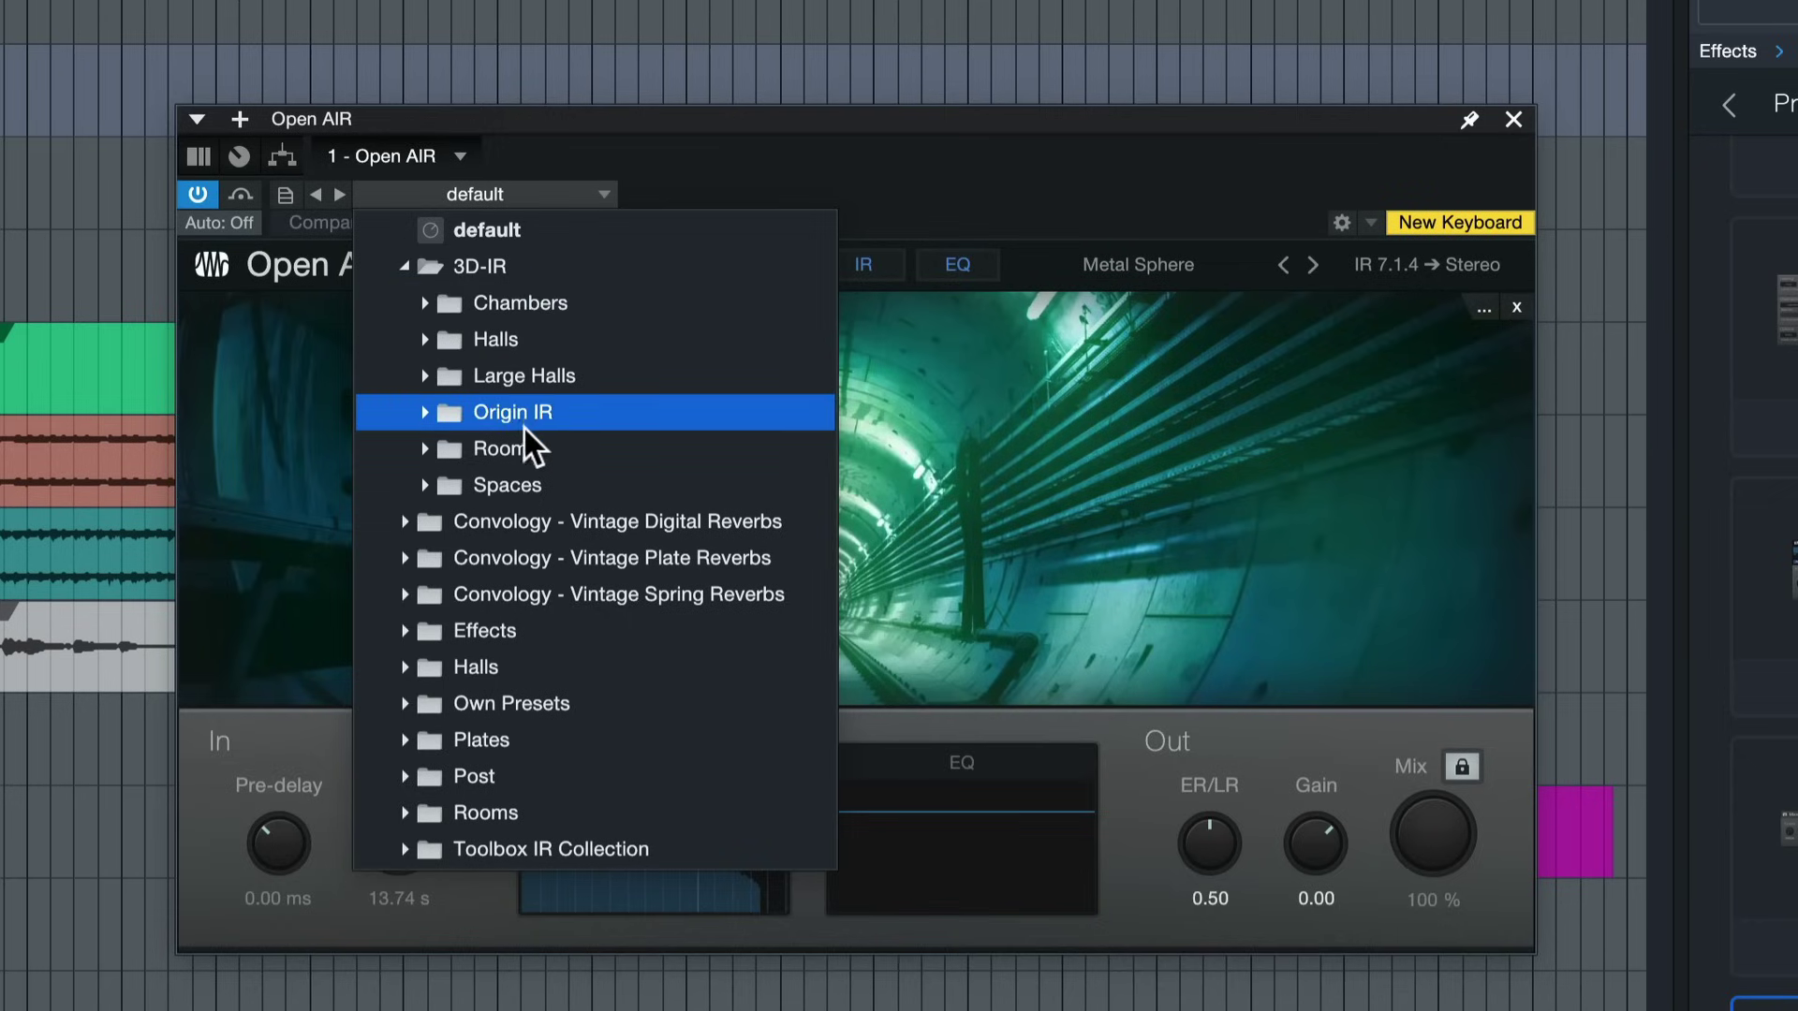
click(523, 485)
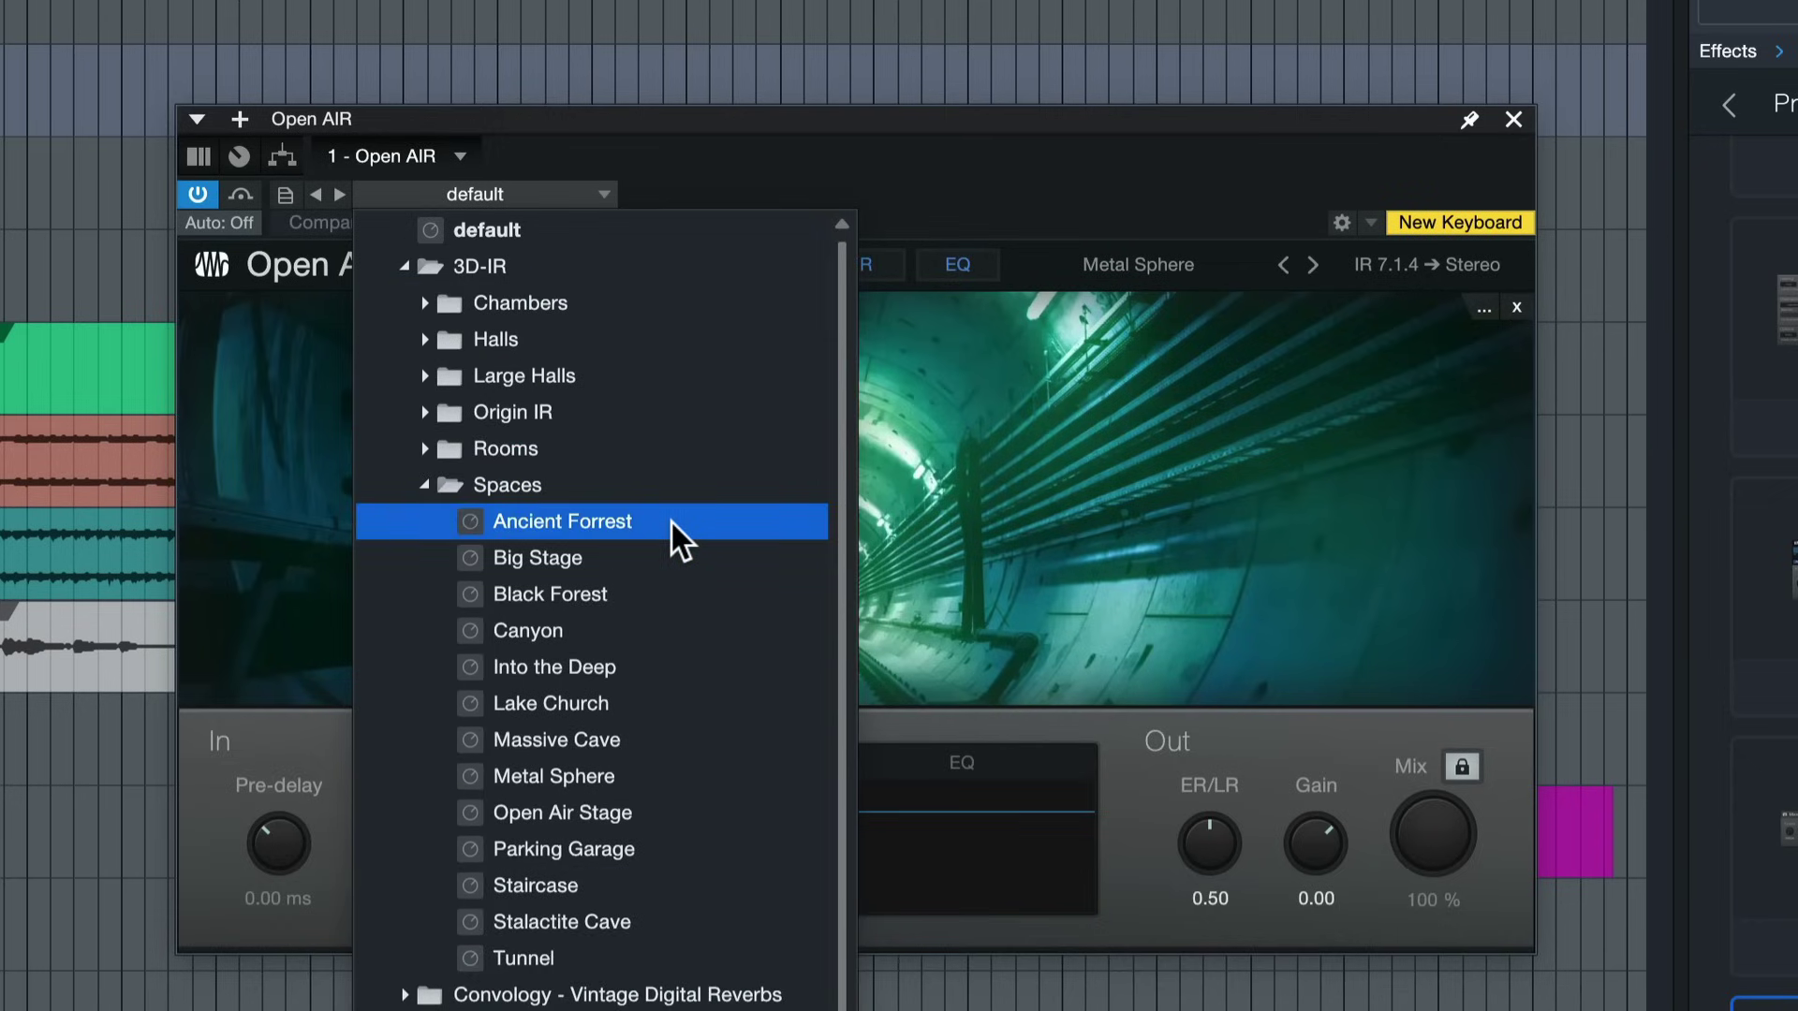
click(598, 850)
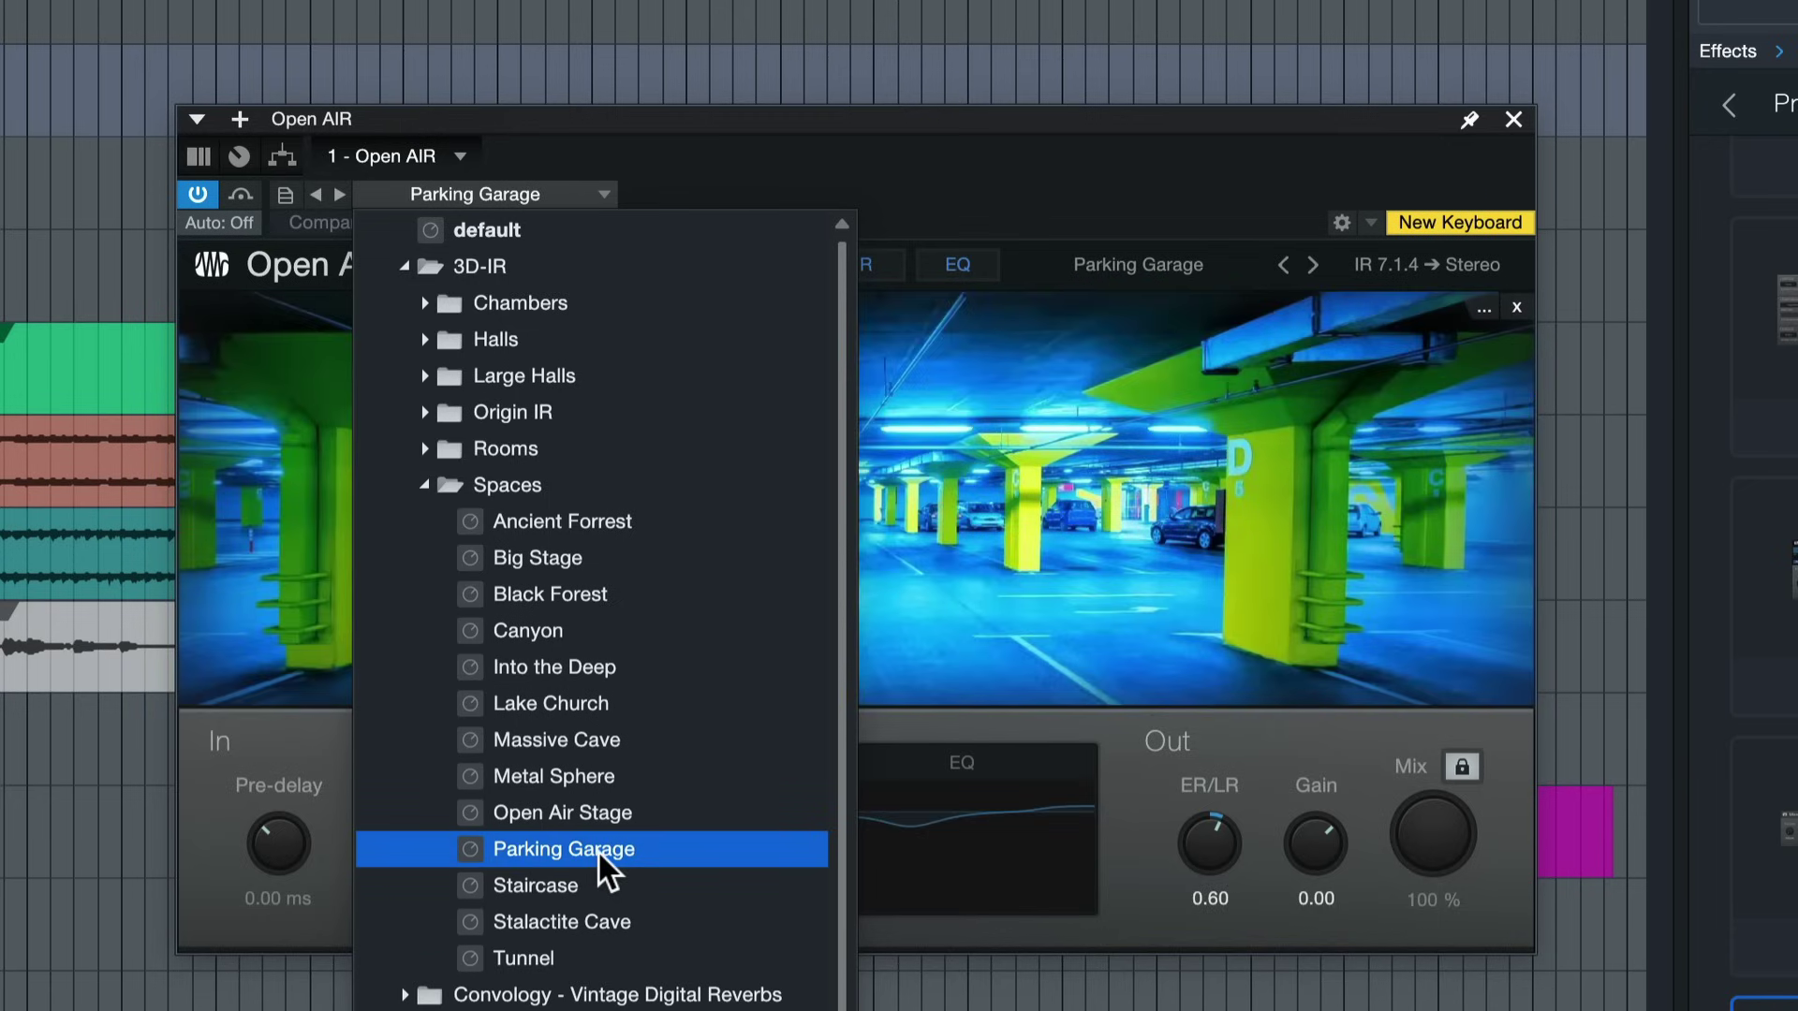
click(812, 115)
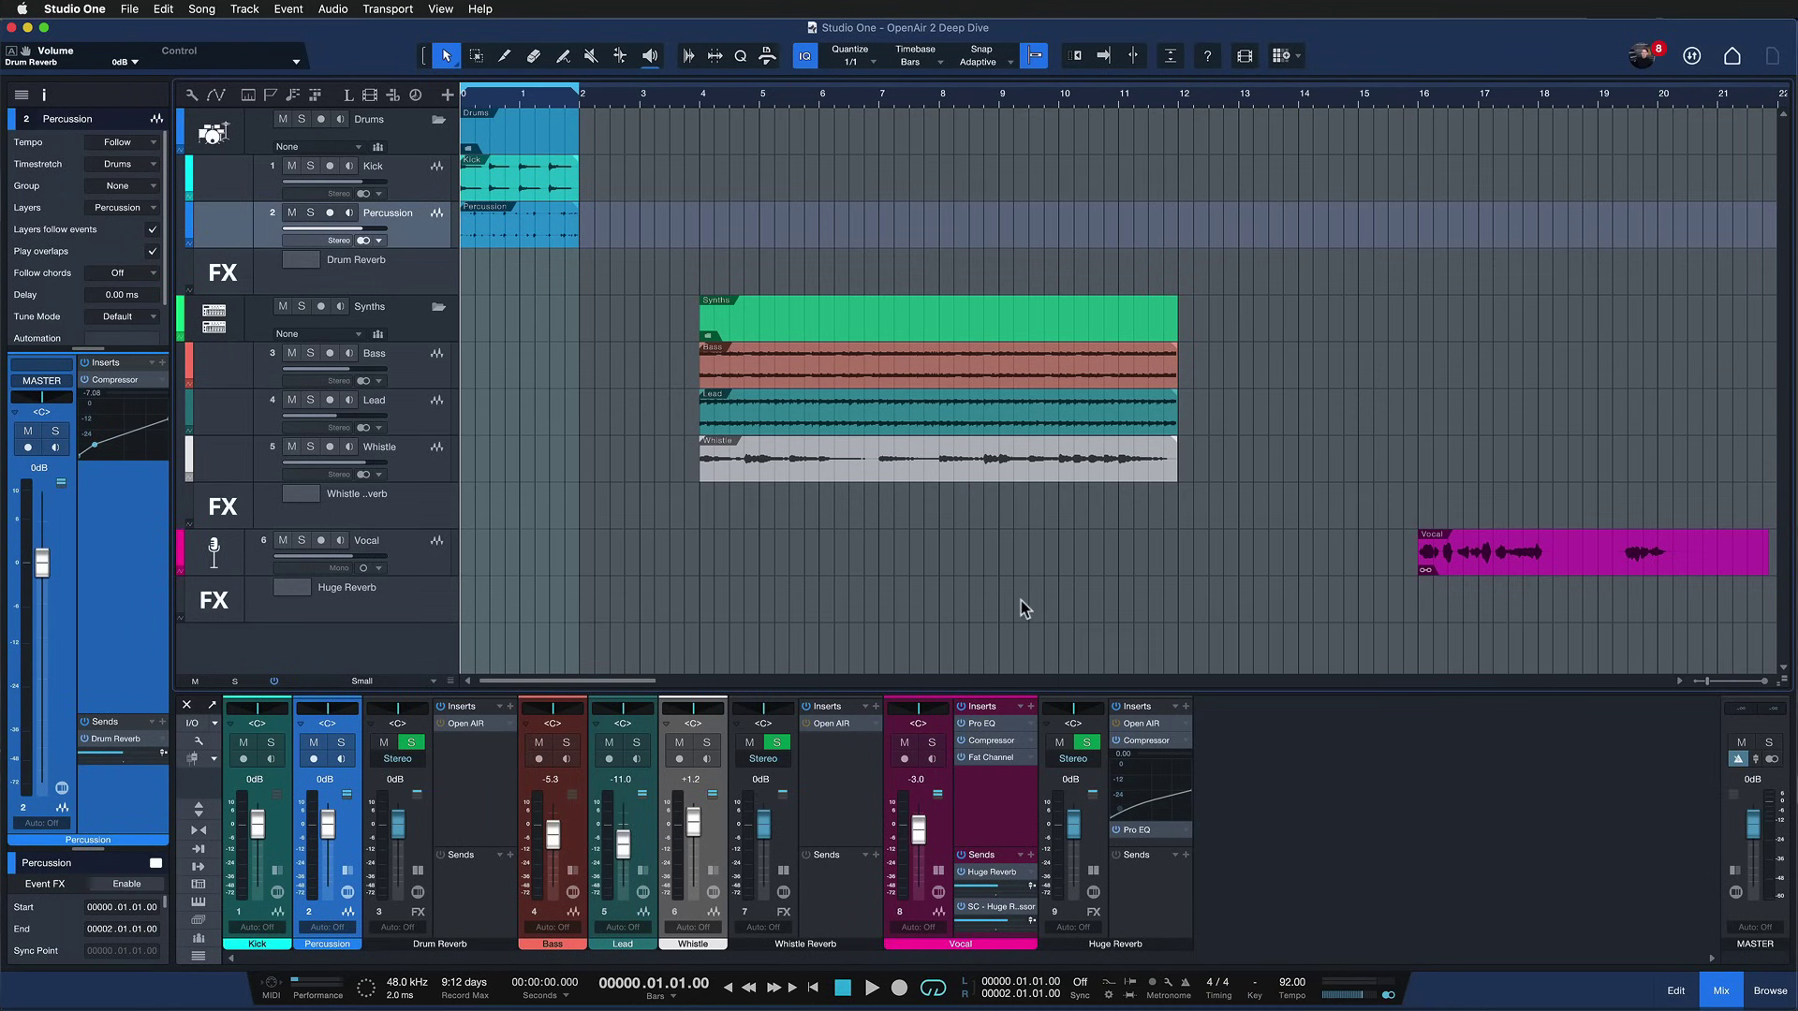
Step: Zoom to the first two drum bars, play from Kick, and open Percussion's Drum Reverb Open AIR
key(alt+shift)
drag(605, 341, 278, 90)
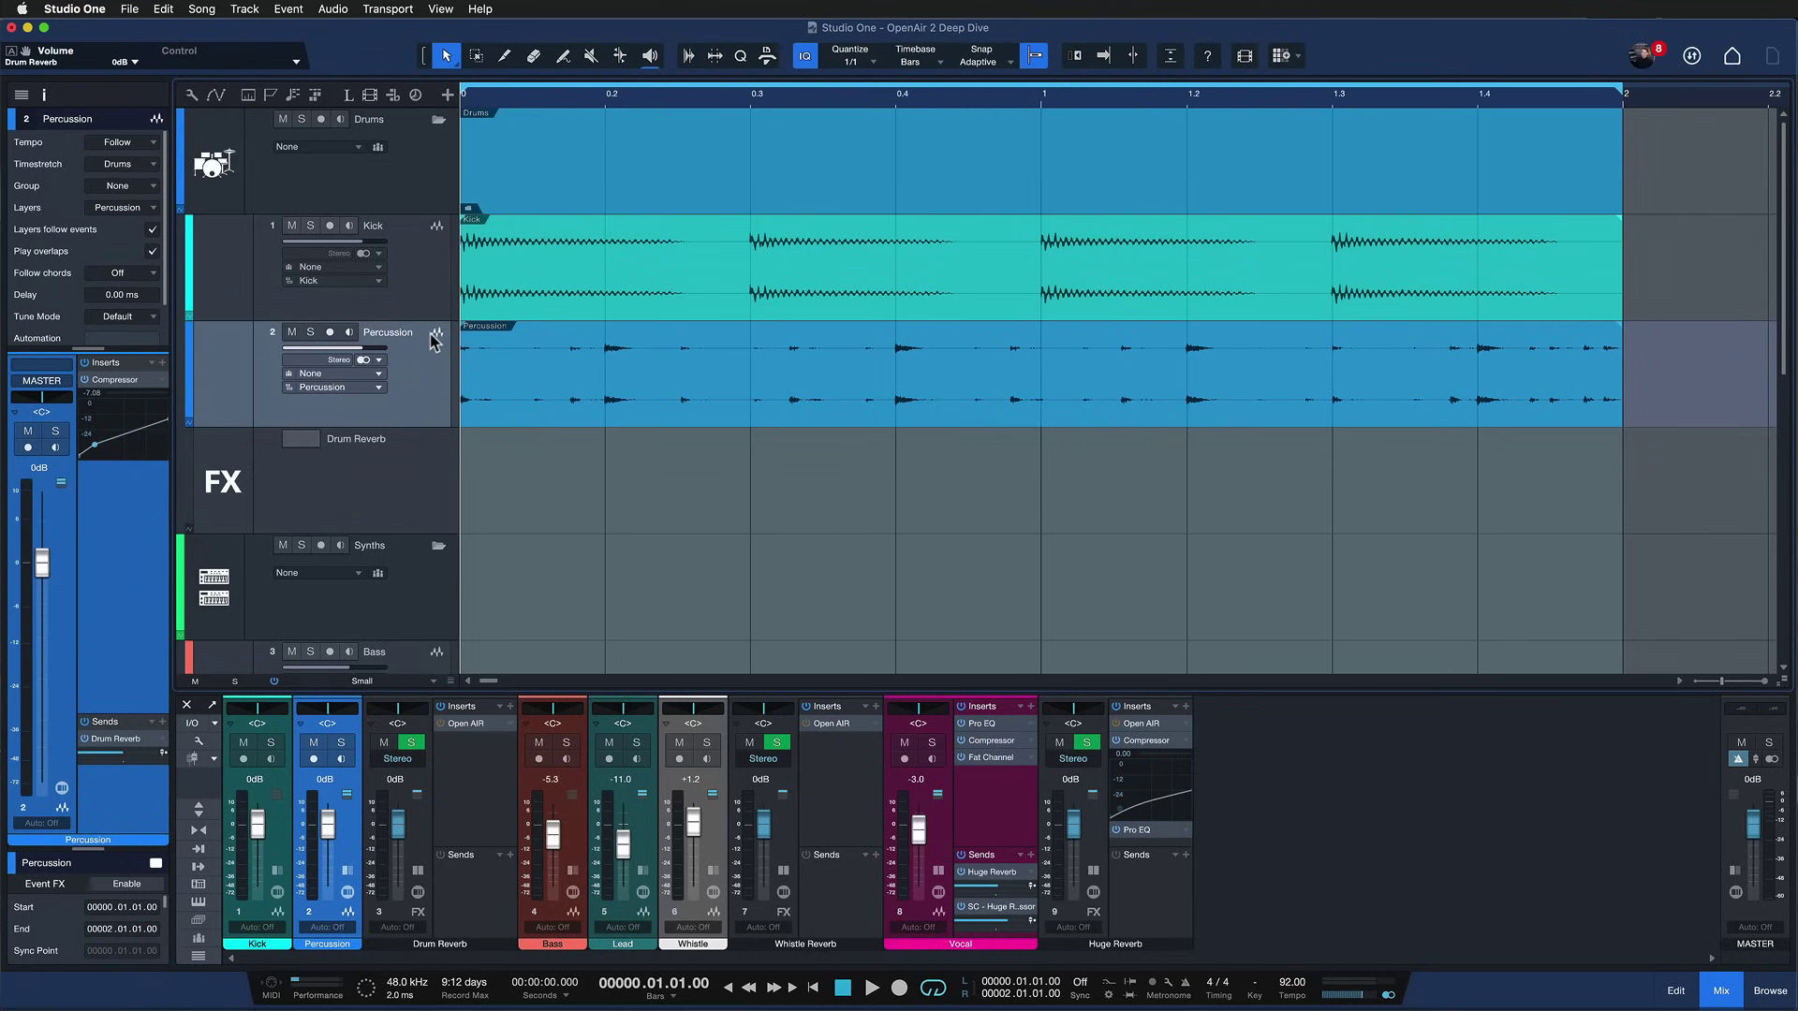
click(430, 298)
key(space)
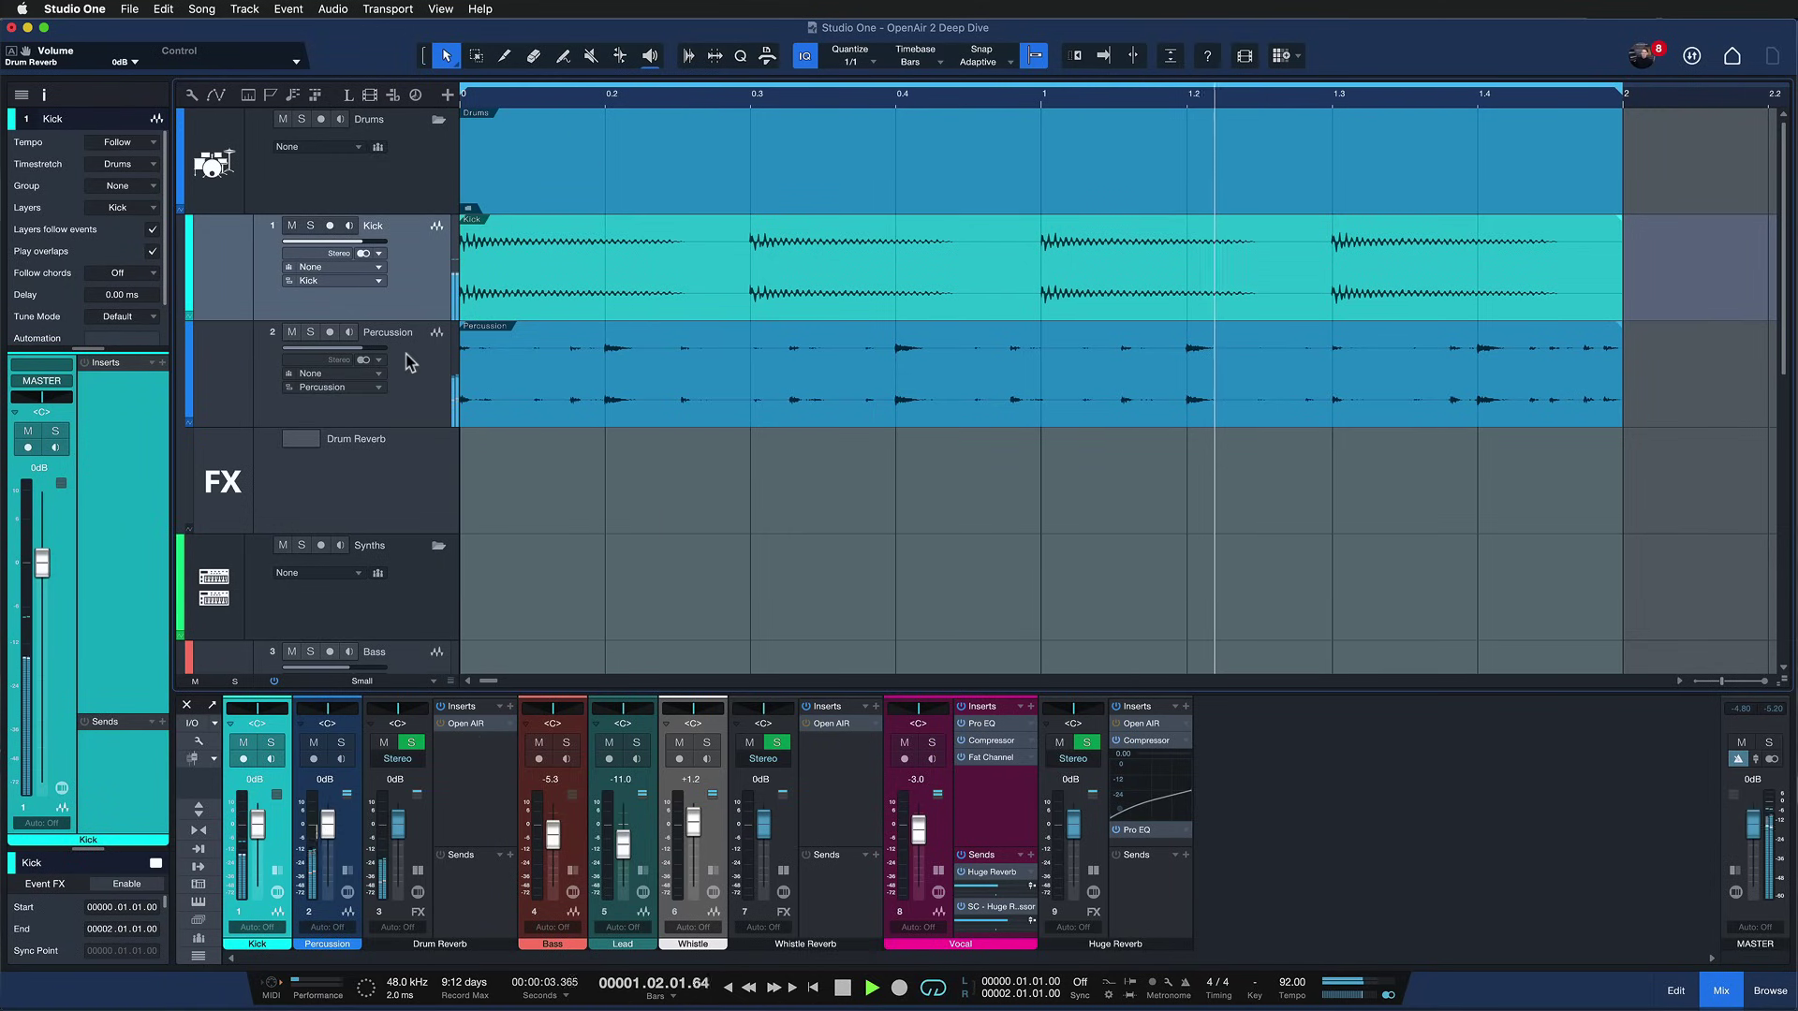
click(309, 412)
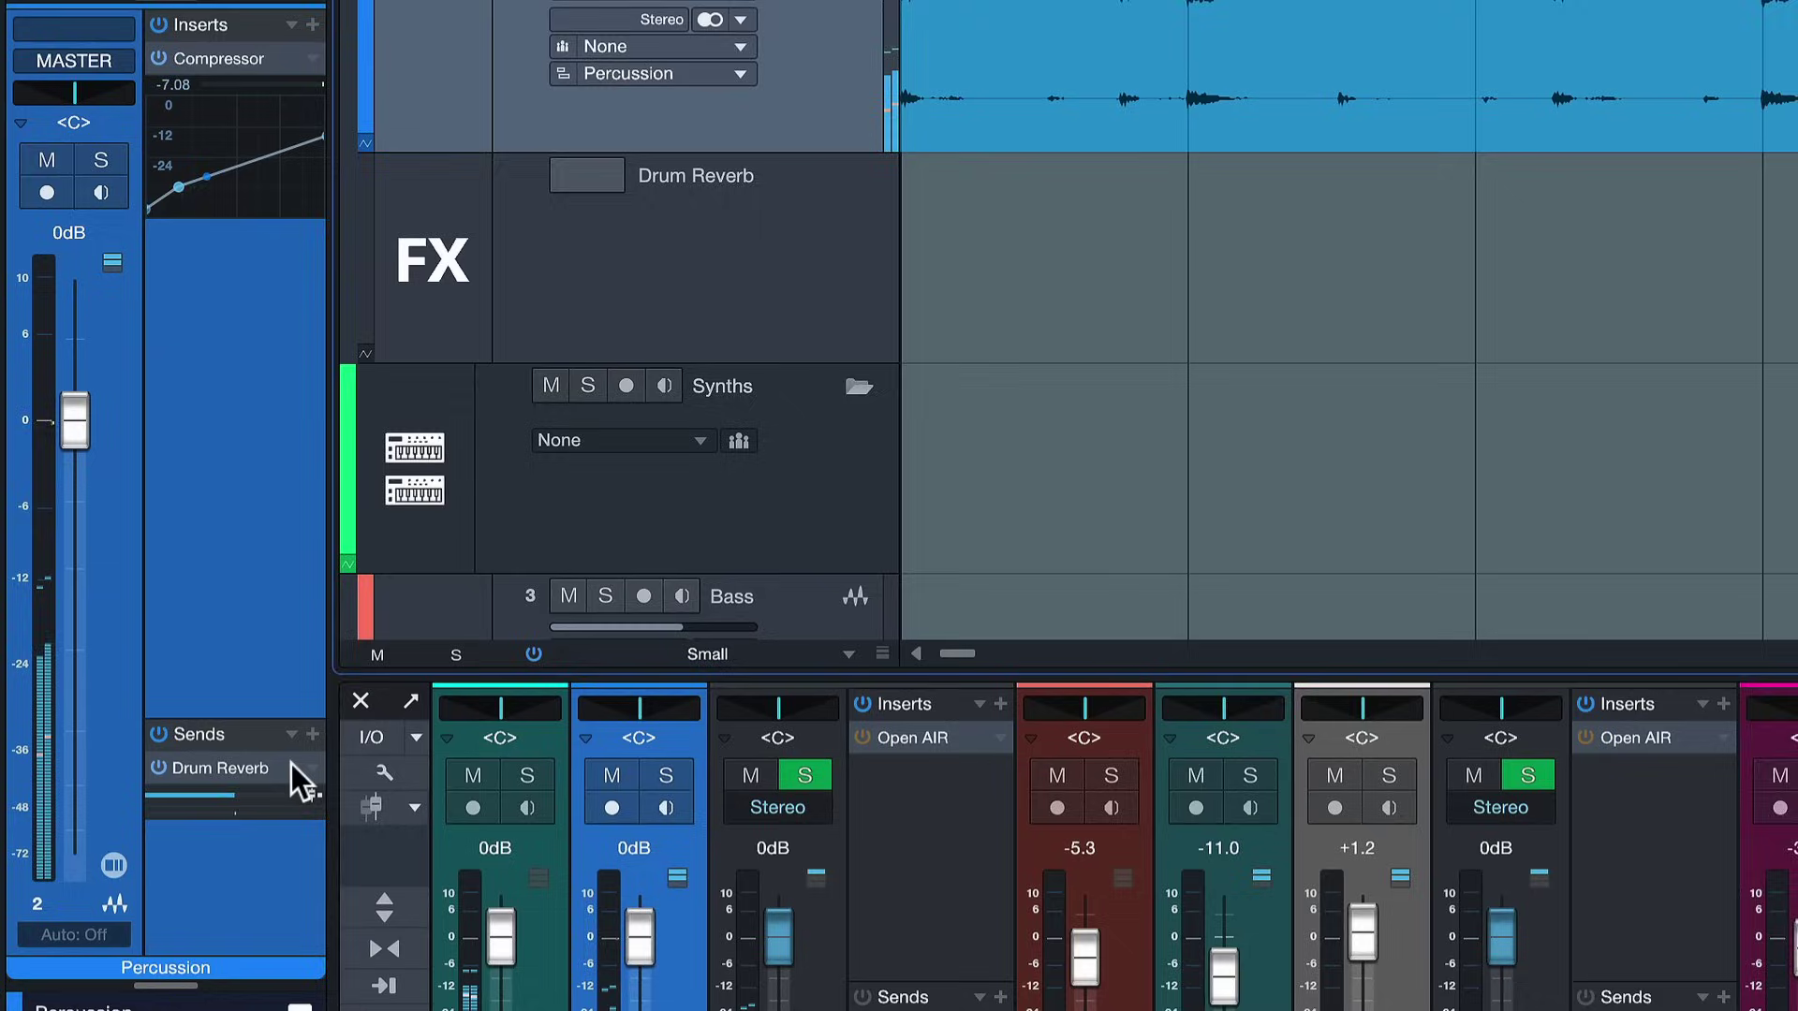
click(261, 763)
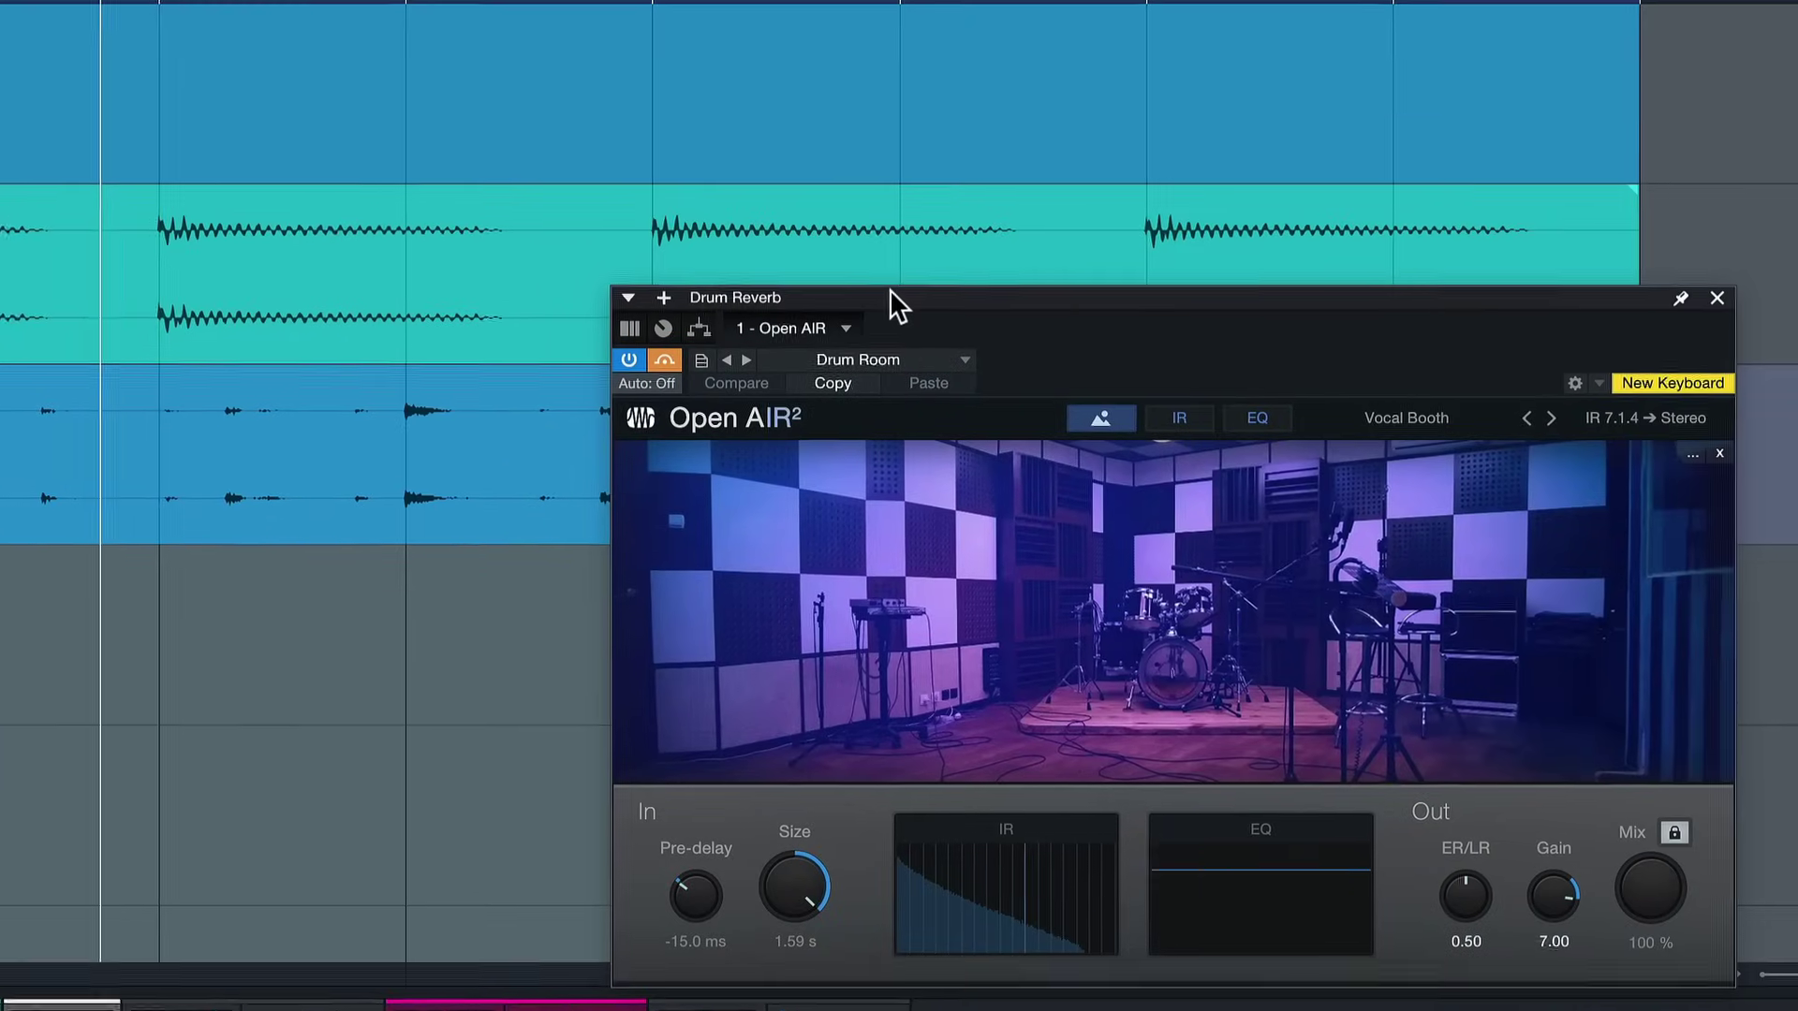
Step: Re-enable the Drum Reverb's Open AIR and set Percussion's Drum Reverb send to -13.4
drag(890, 291, 463, 313)
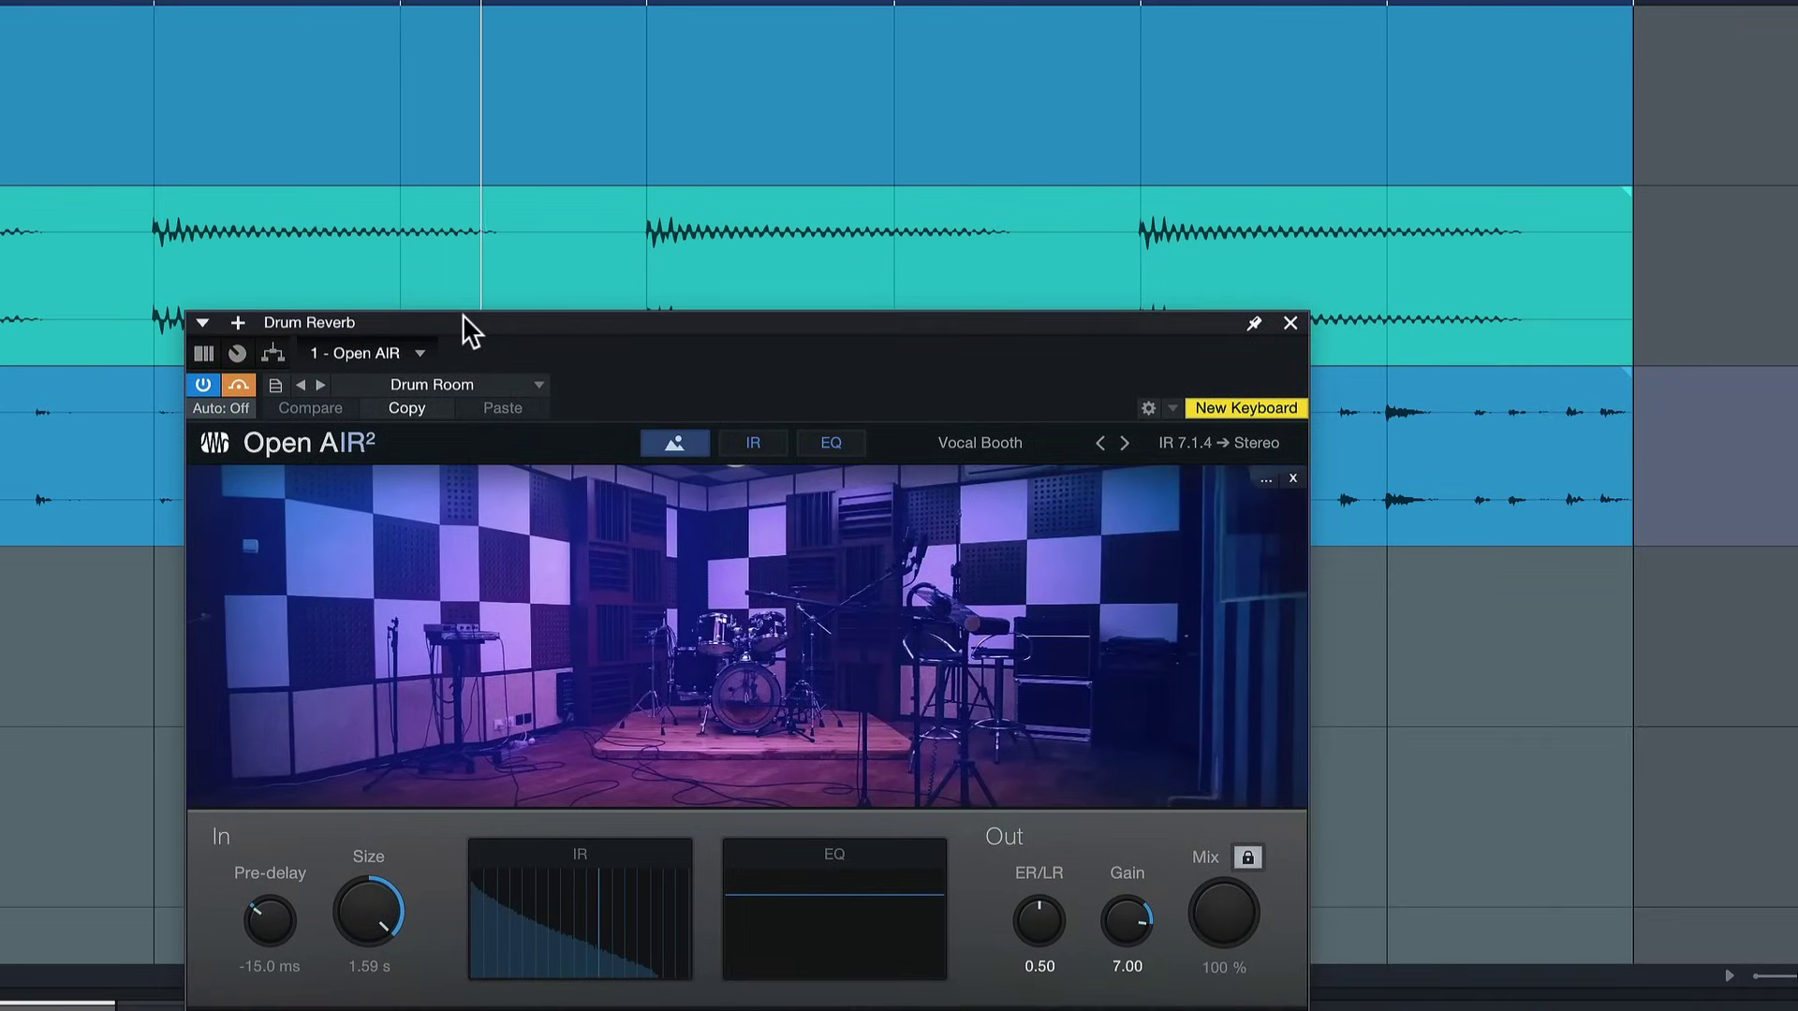
click(239, 384)
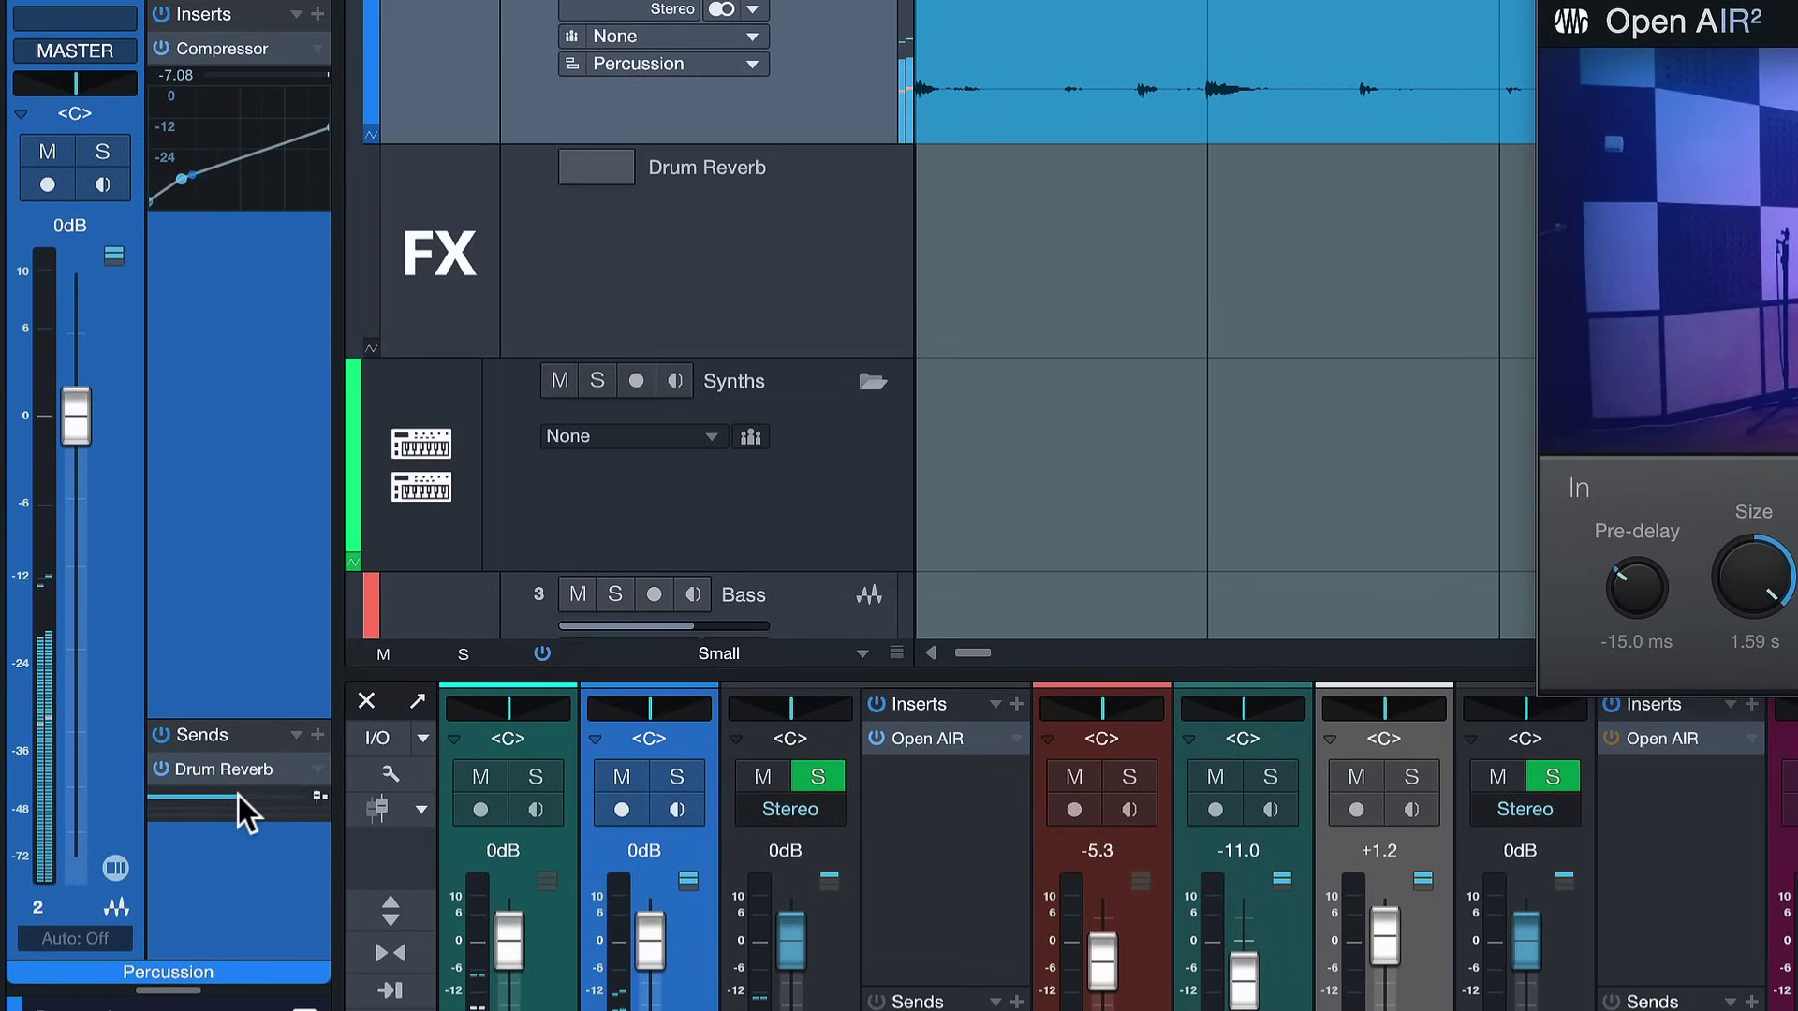
drag(237, 794, 221, 794)
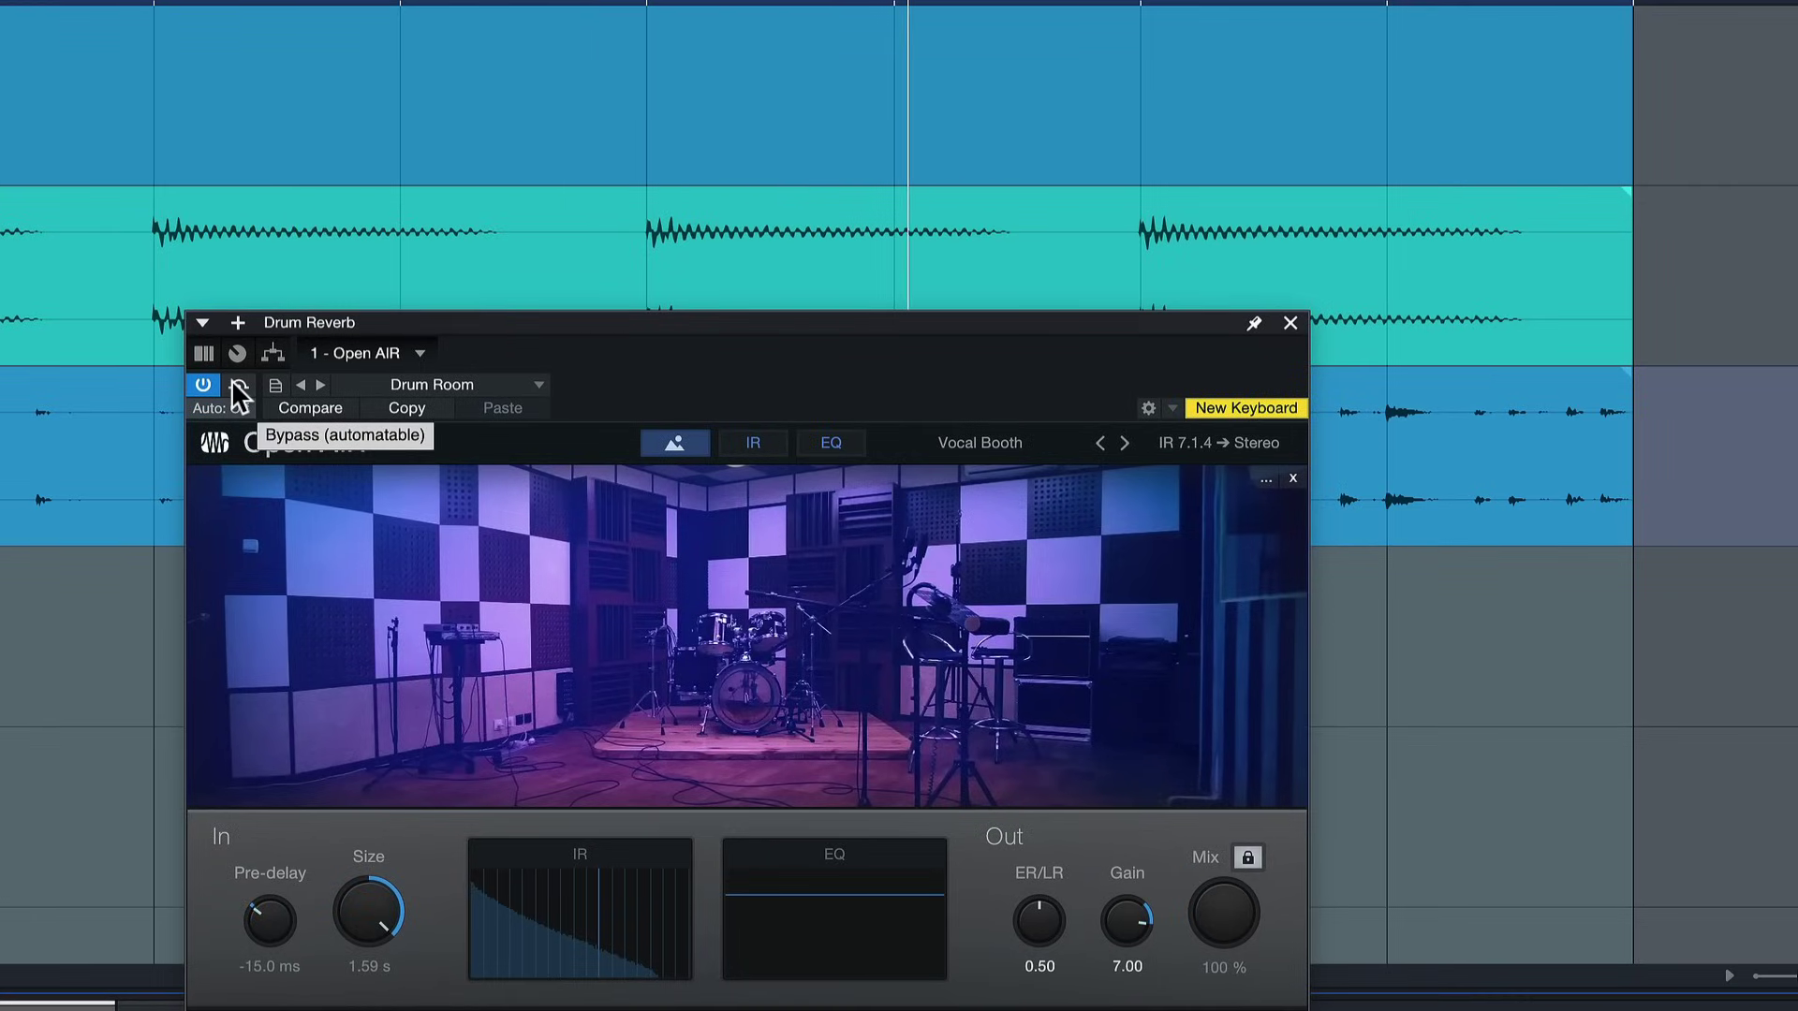
click(239, 387)
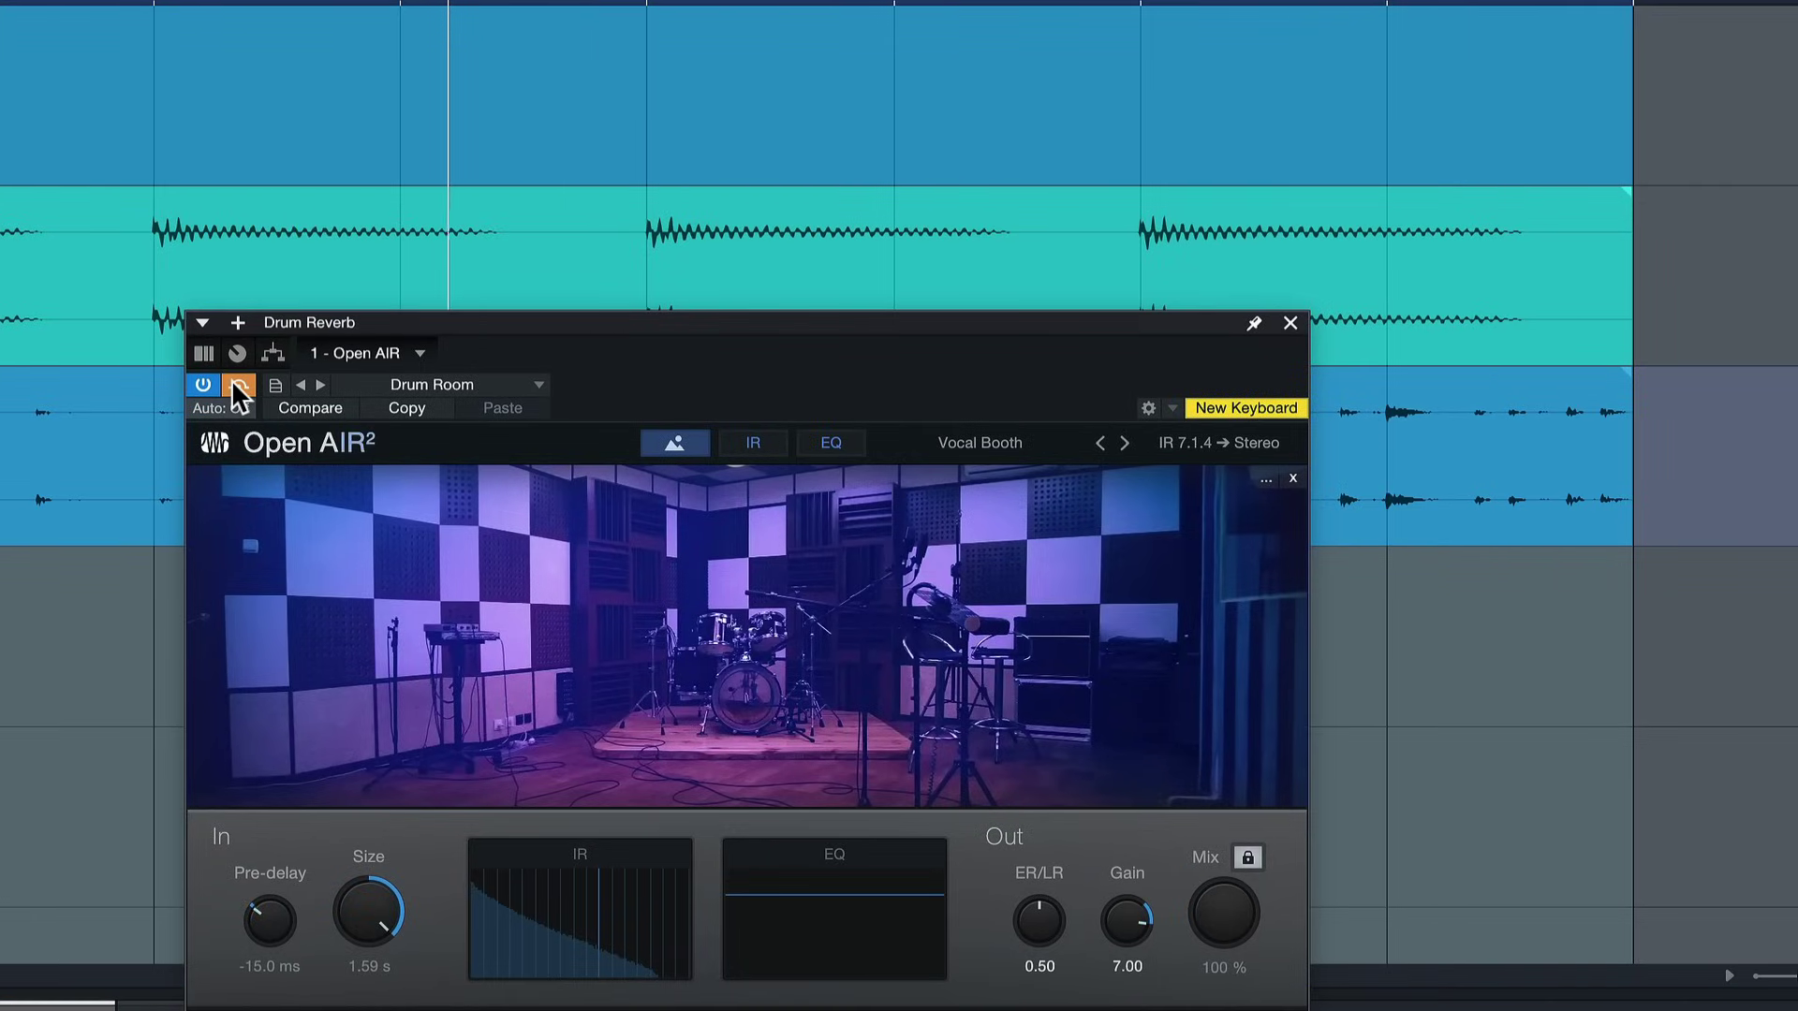
click(233, 382)
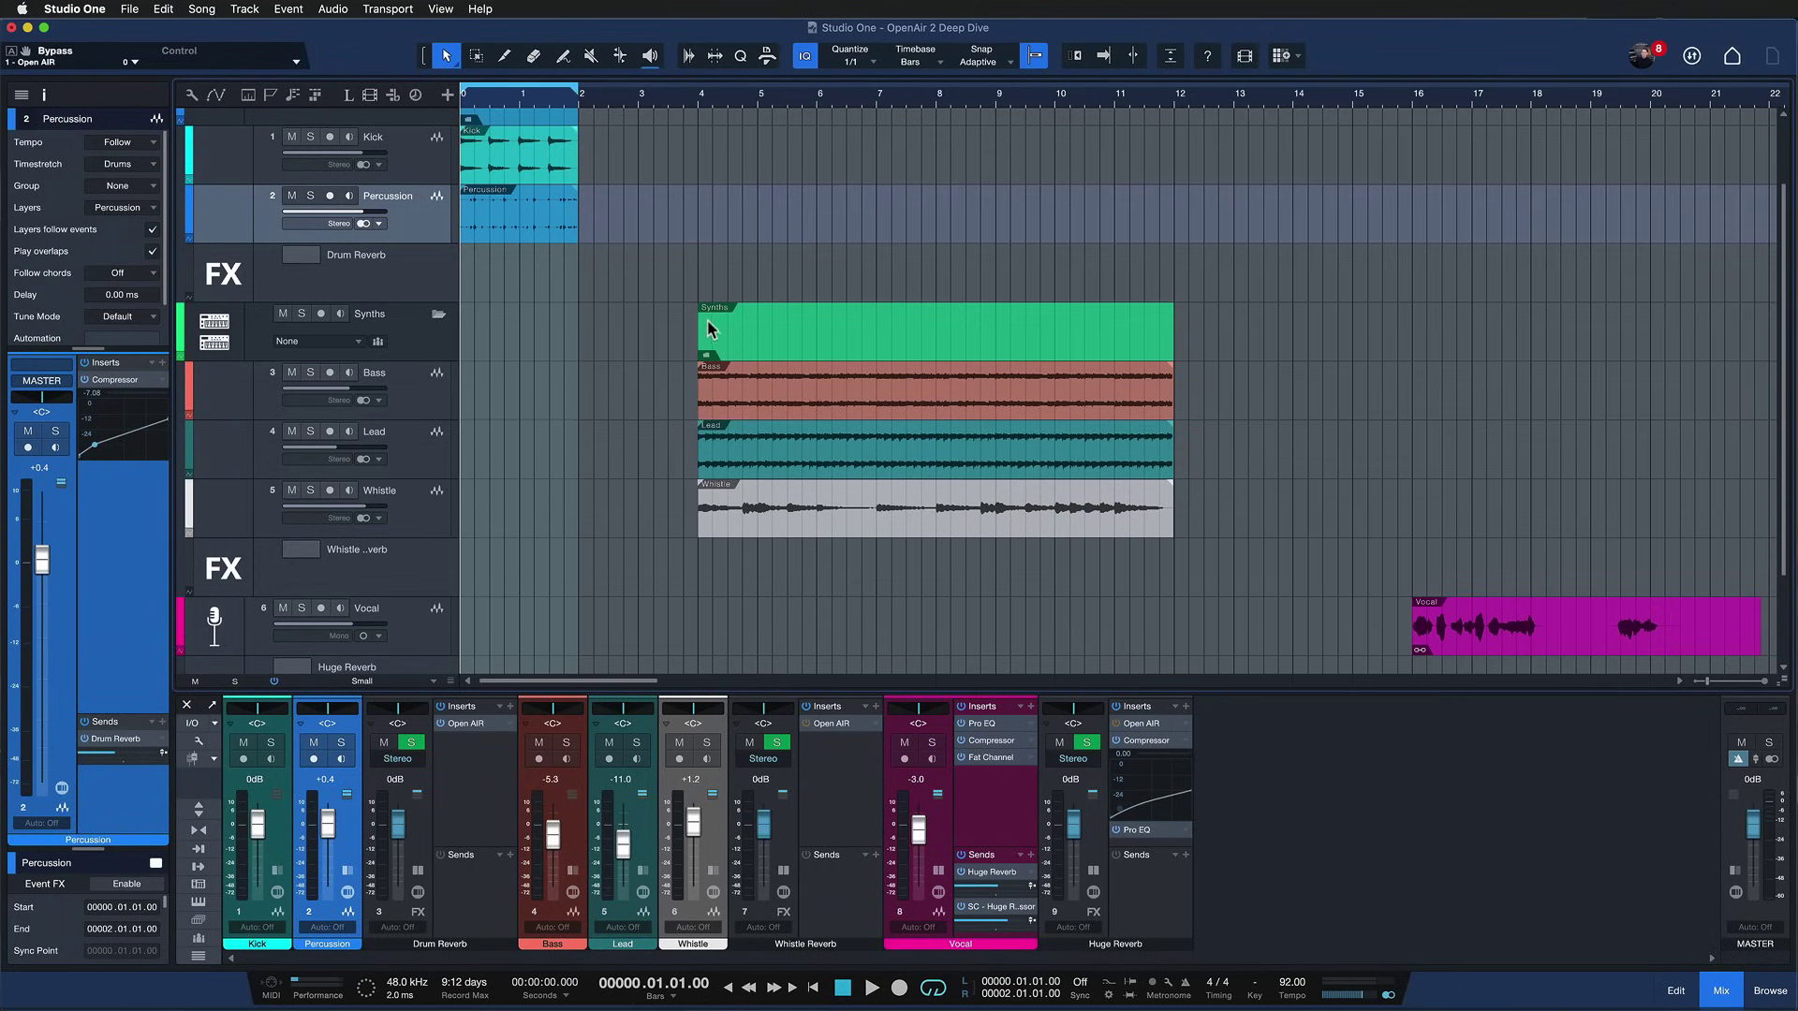
Step: Loop the Whistle event from bar 4 and play it back once
drag(694, 293, 1222, 550)
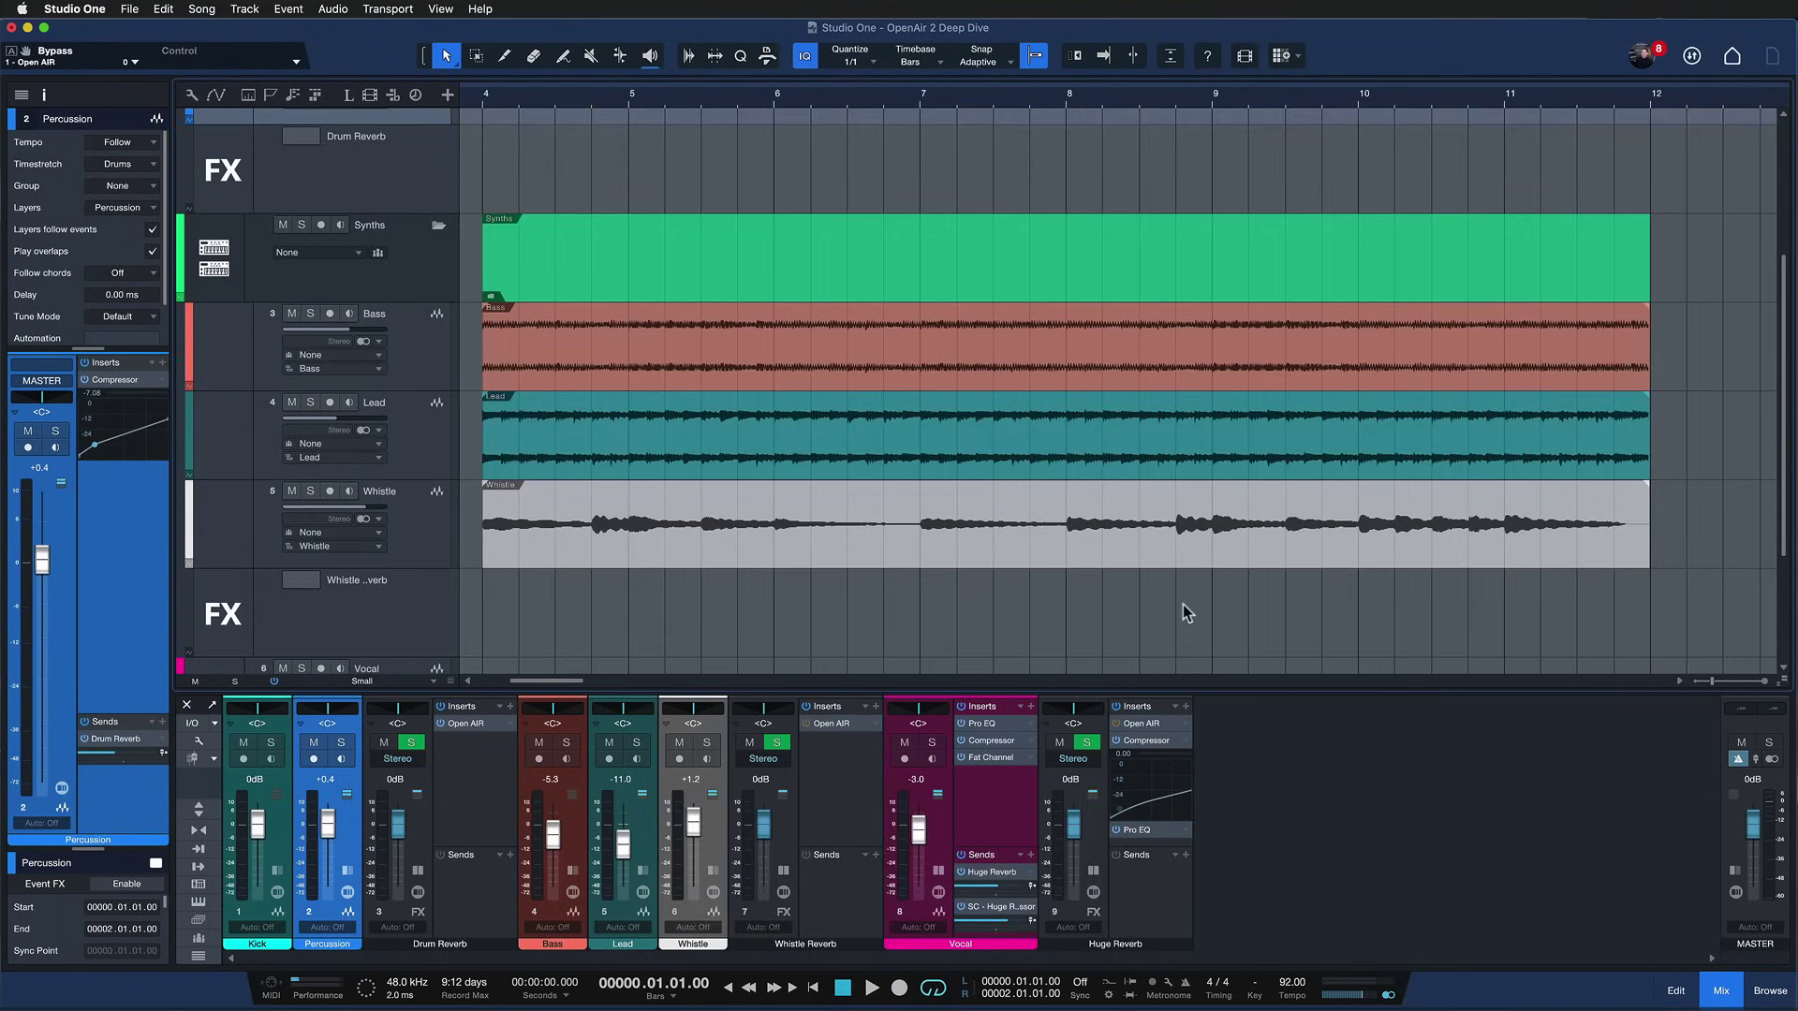
click(1135, 570)
key(p)
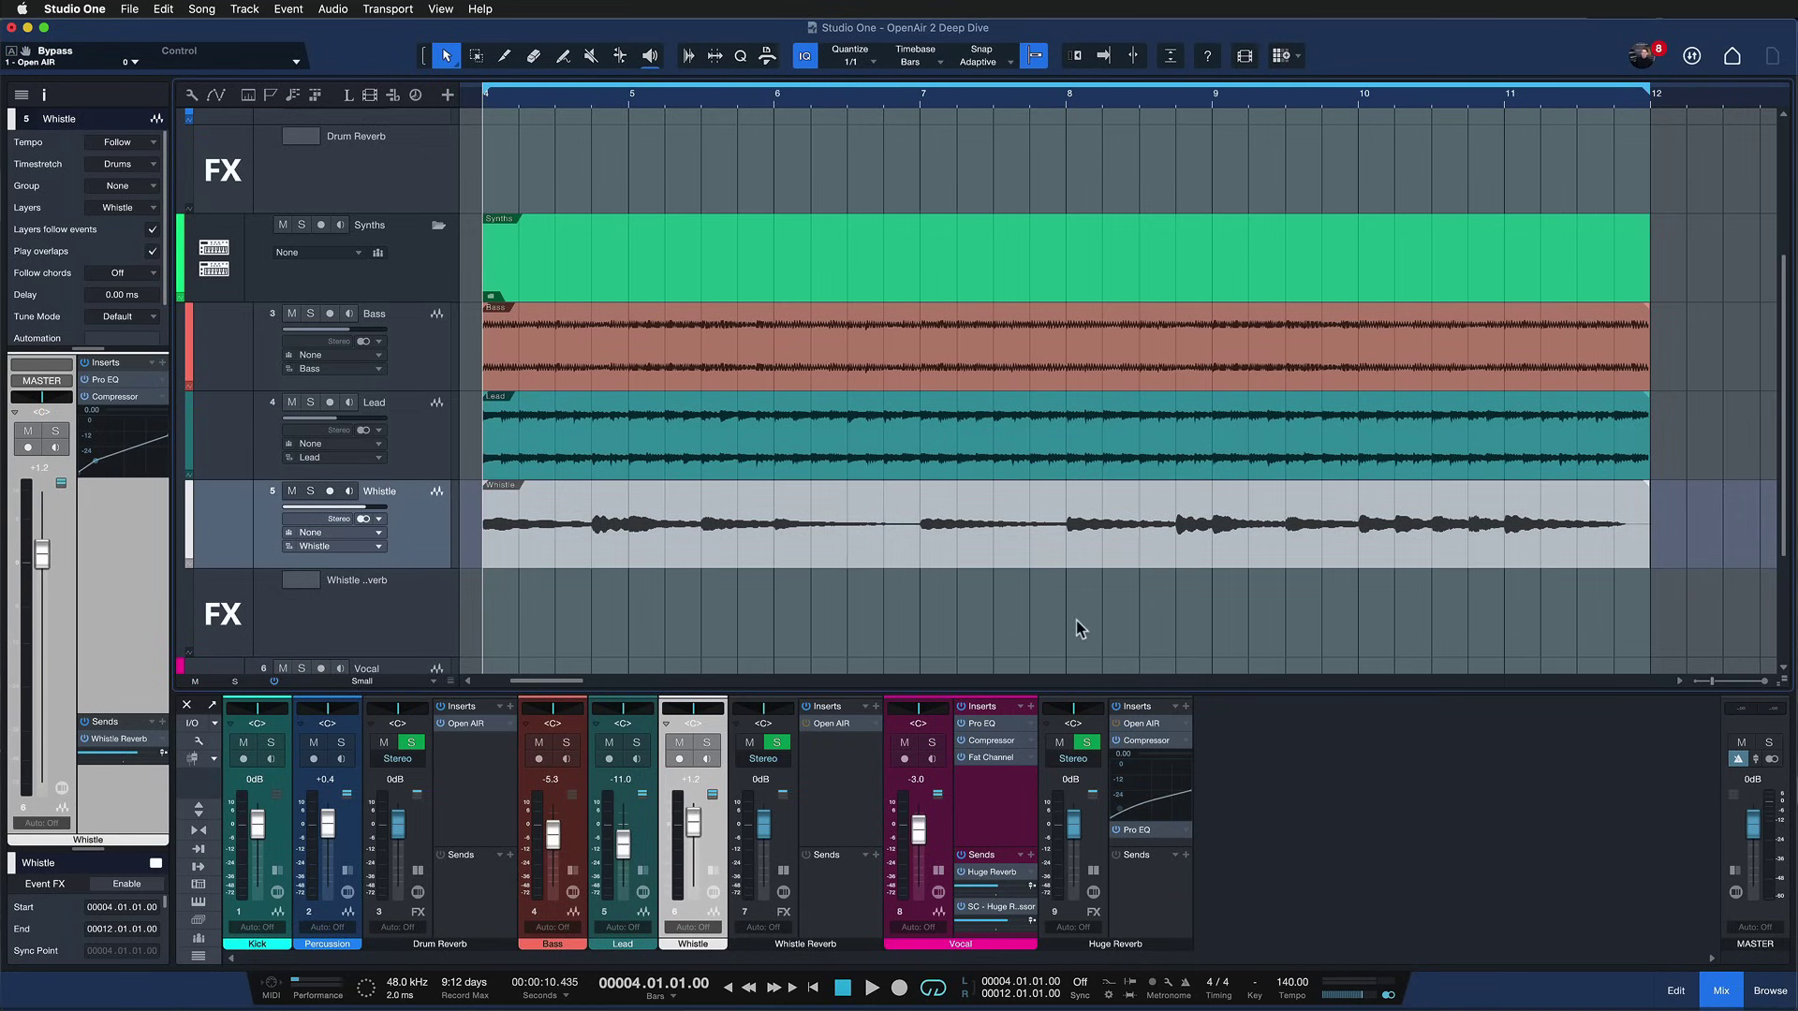
key(space)
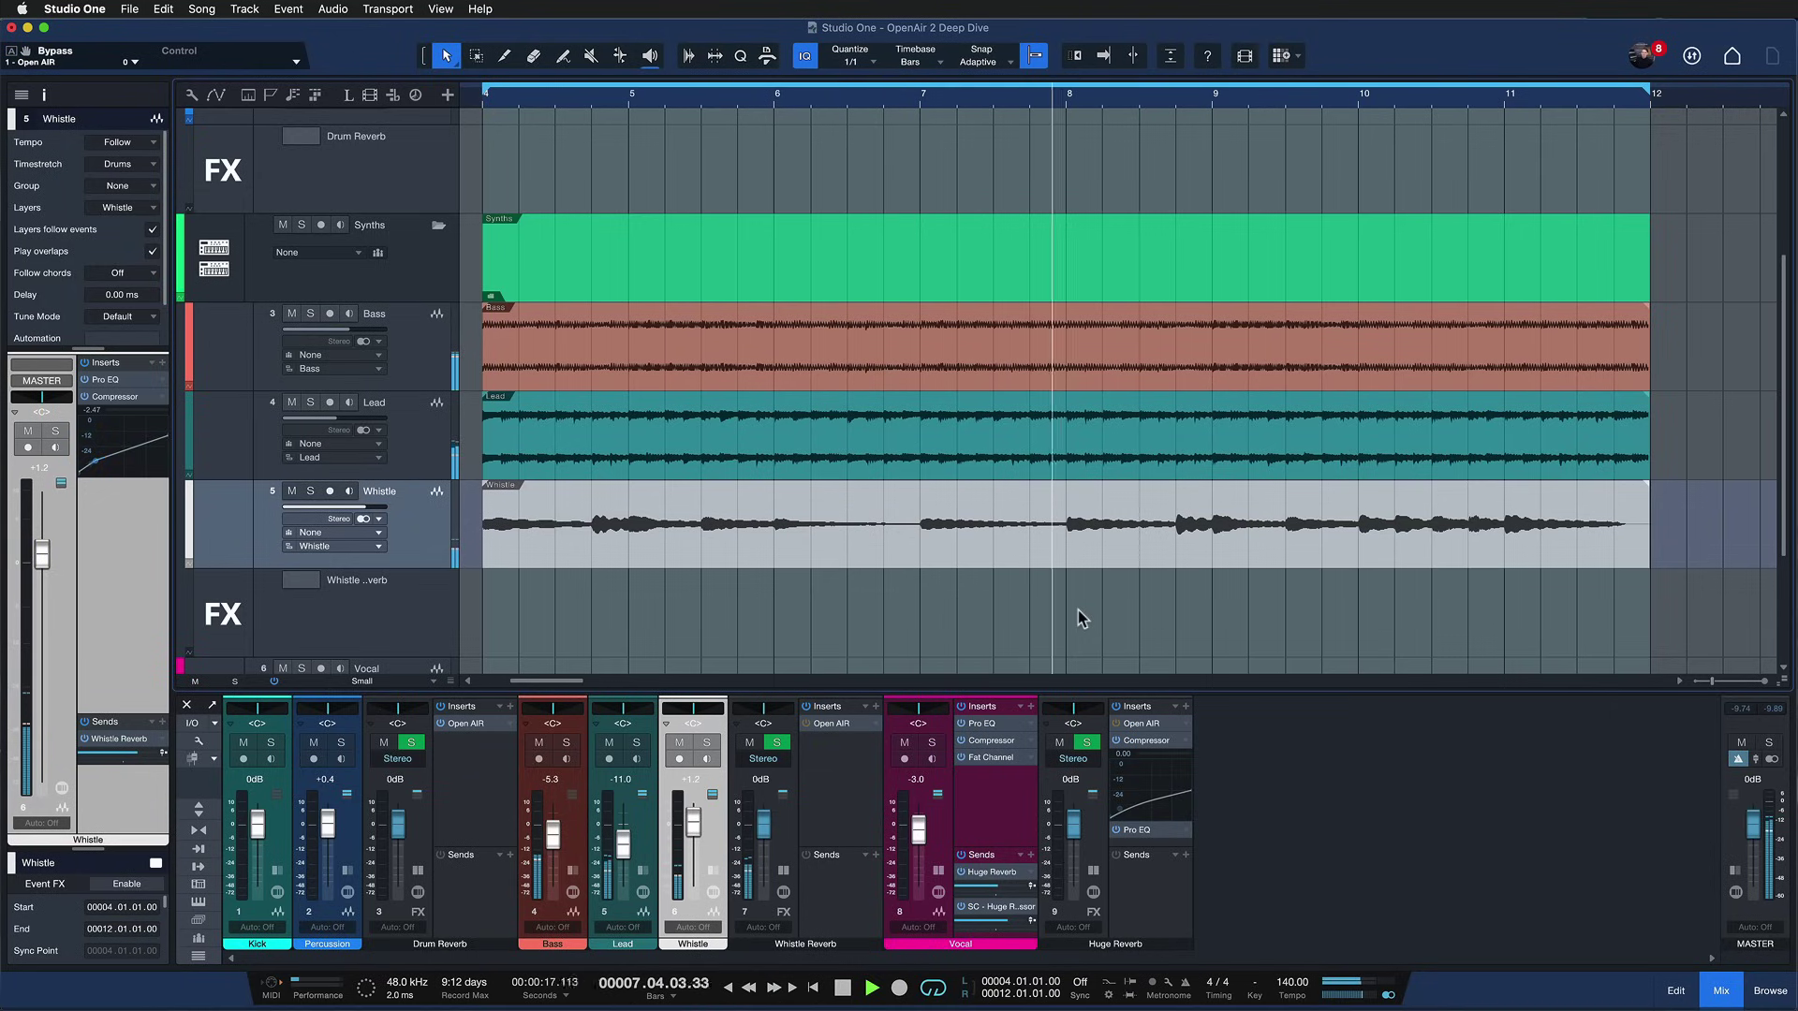
key(space)
Step: Open the Whistle Reverb's Open AIR editor, running the Tunnel preset, and move it left
click(894, 525)
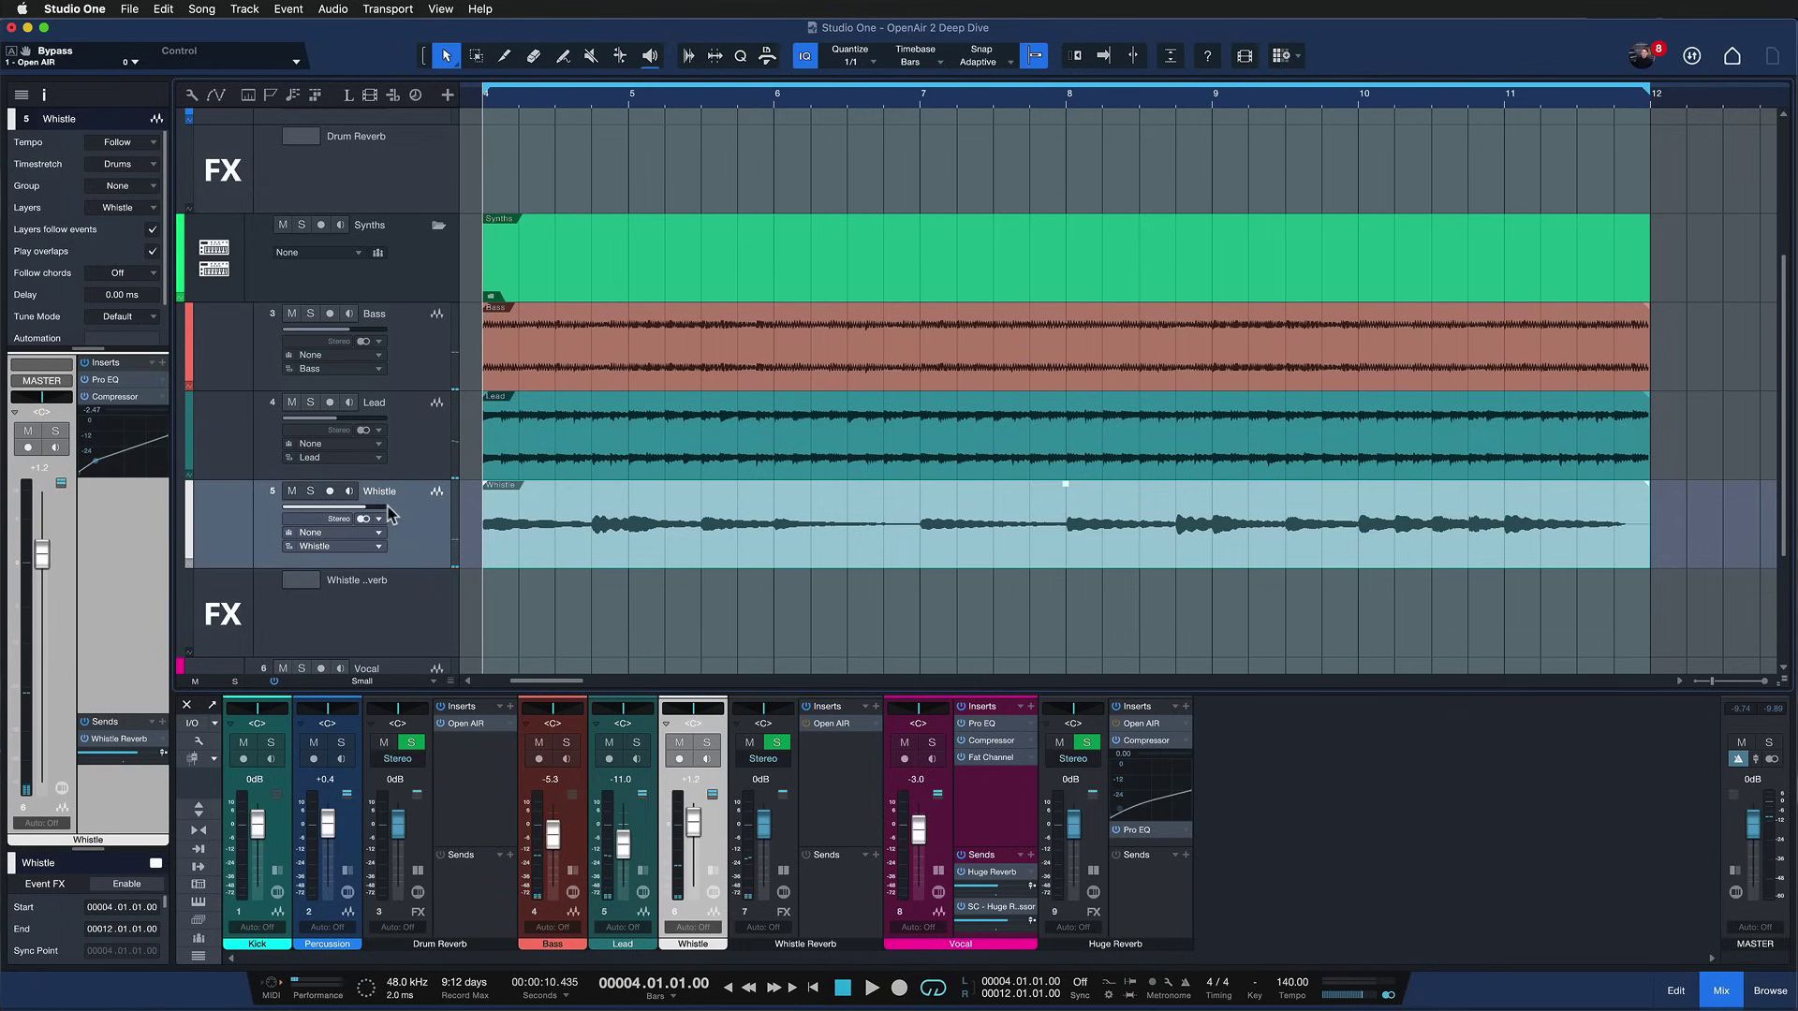
mouse_move(388, 509)
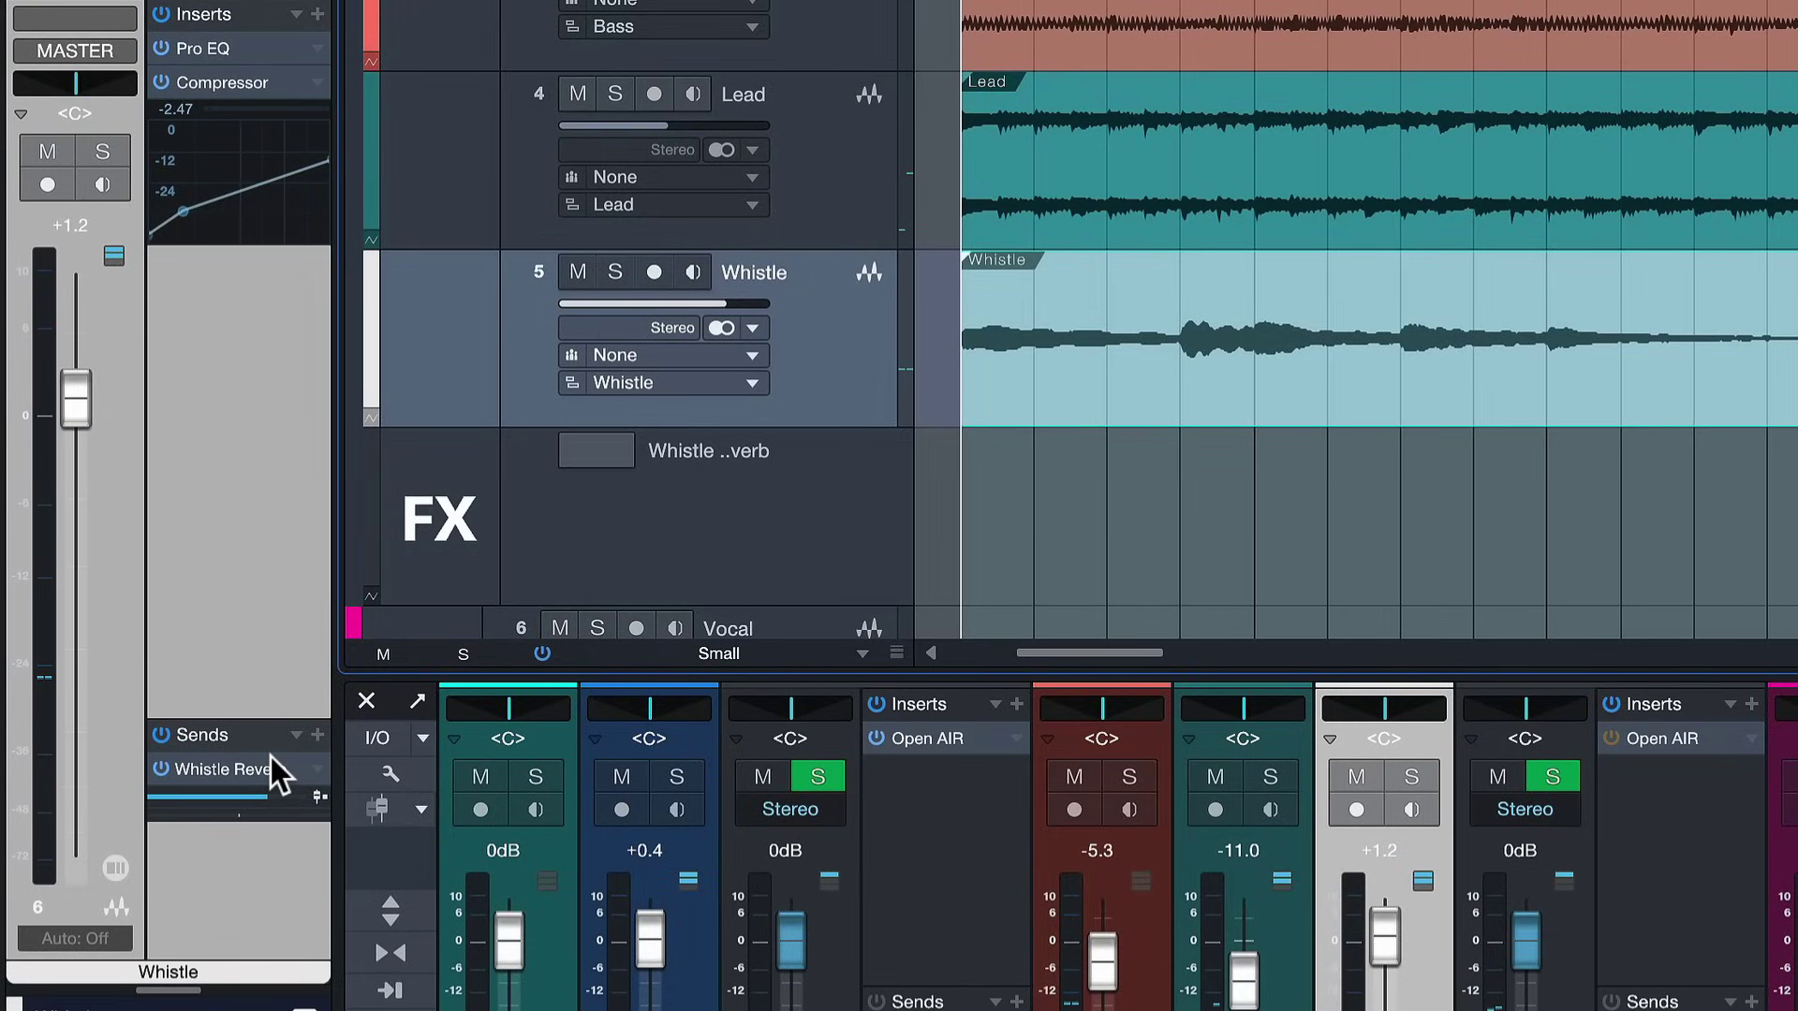
click(253, 761)
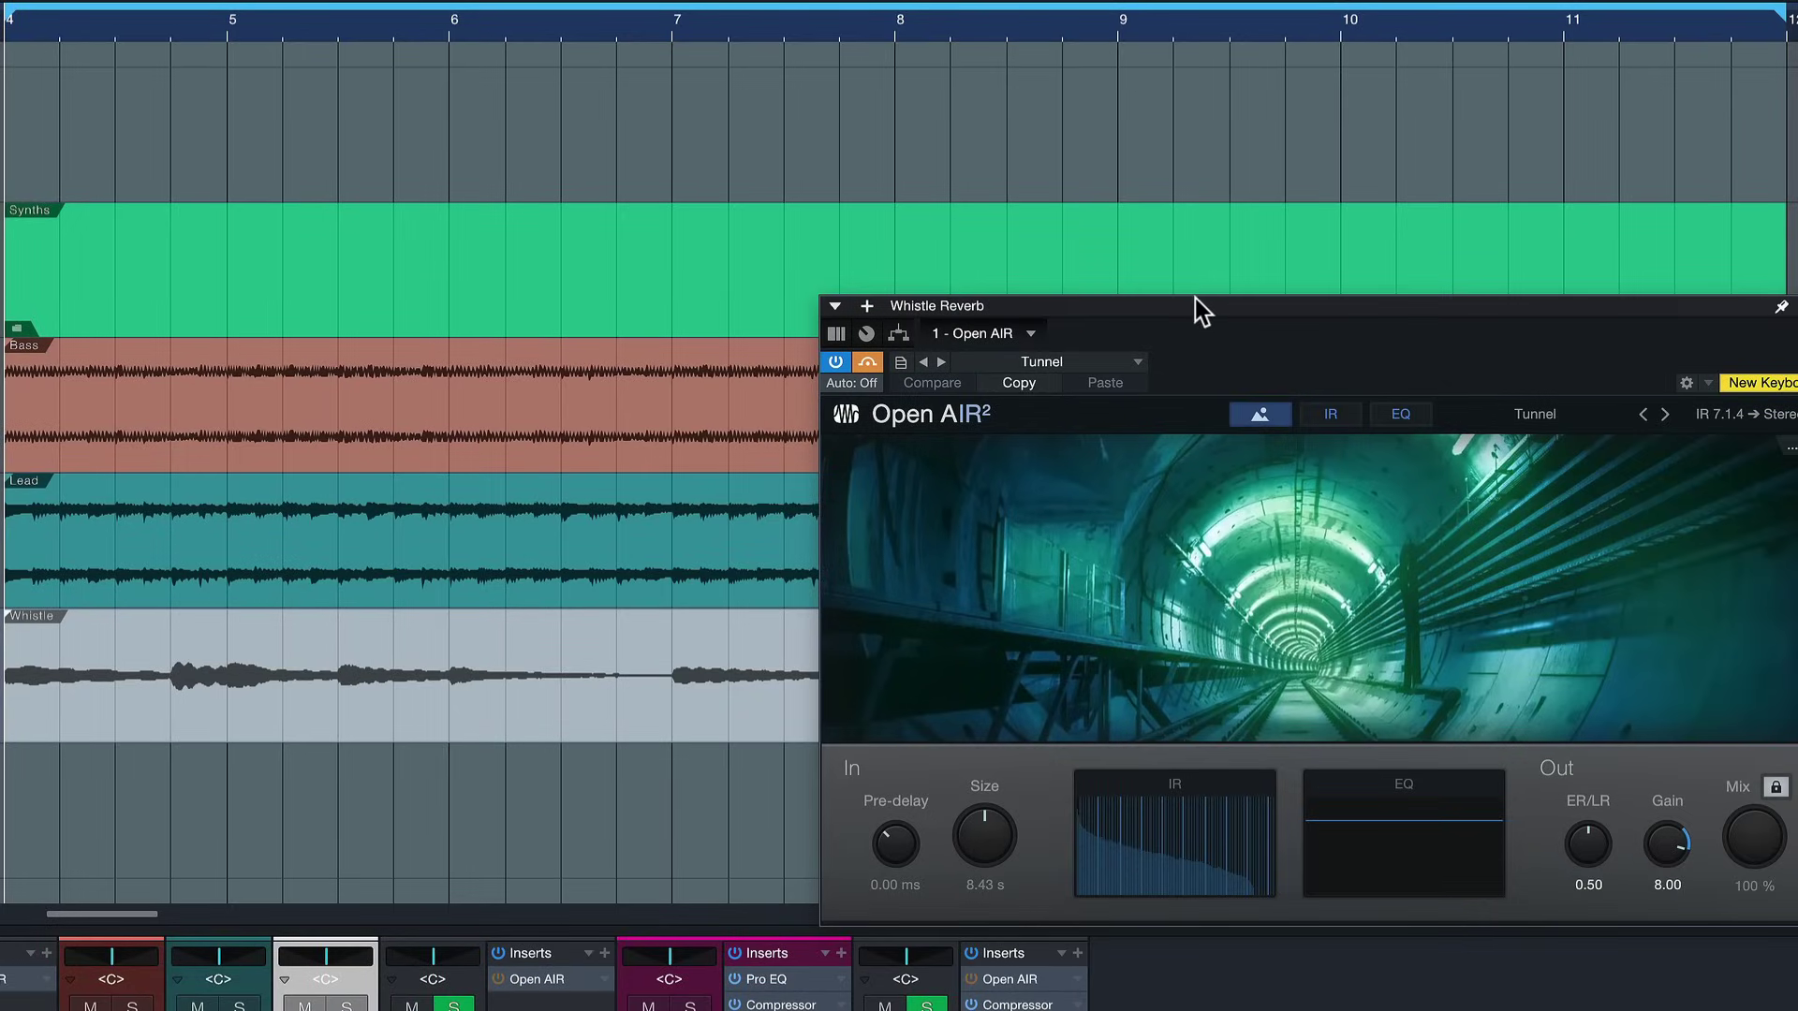
drag(1194, 298, 745, 273)
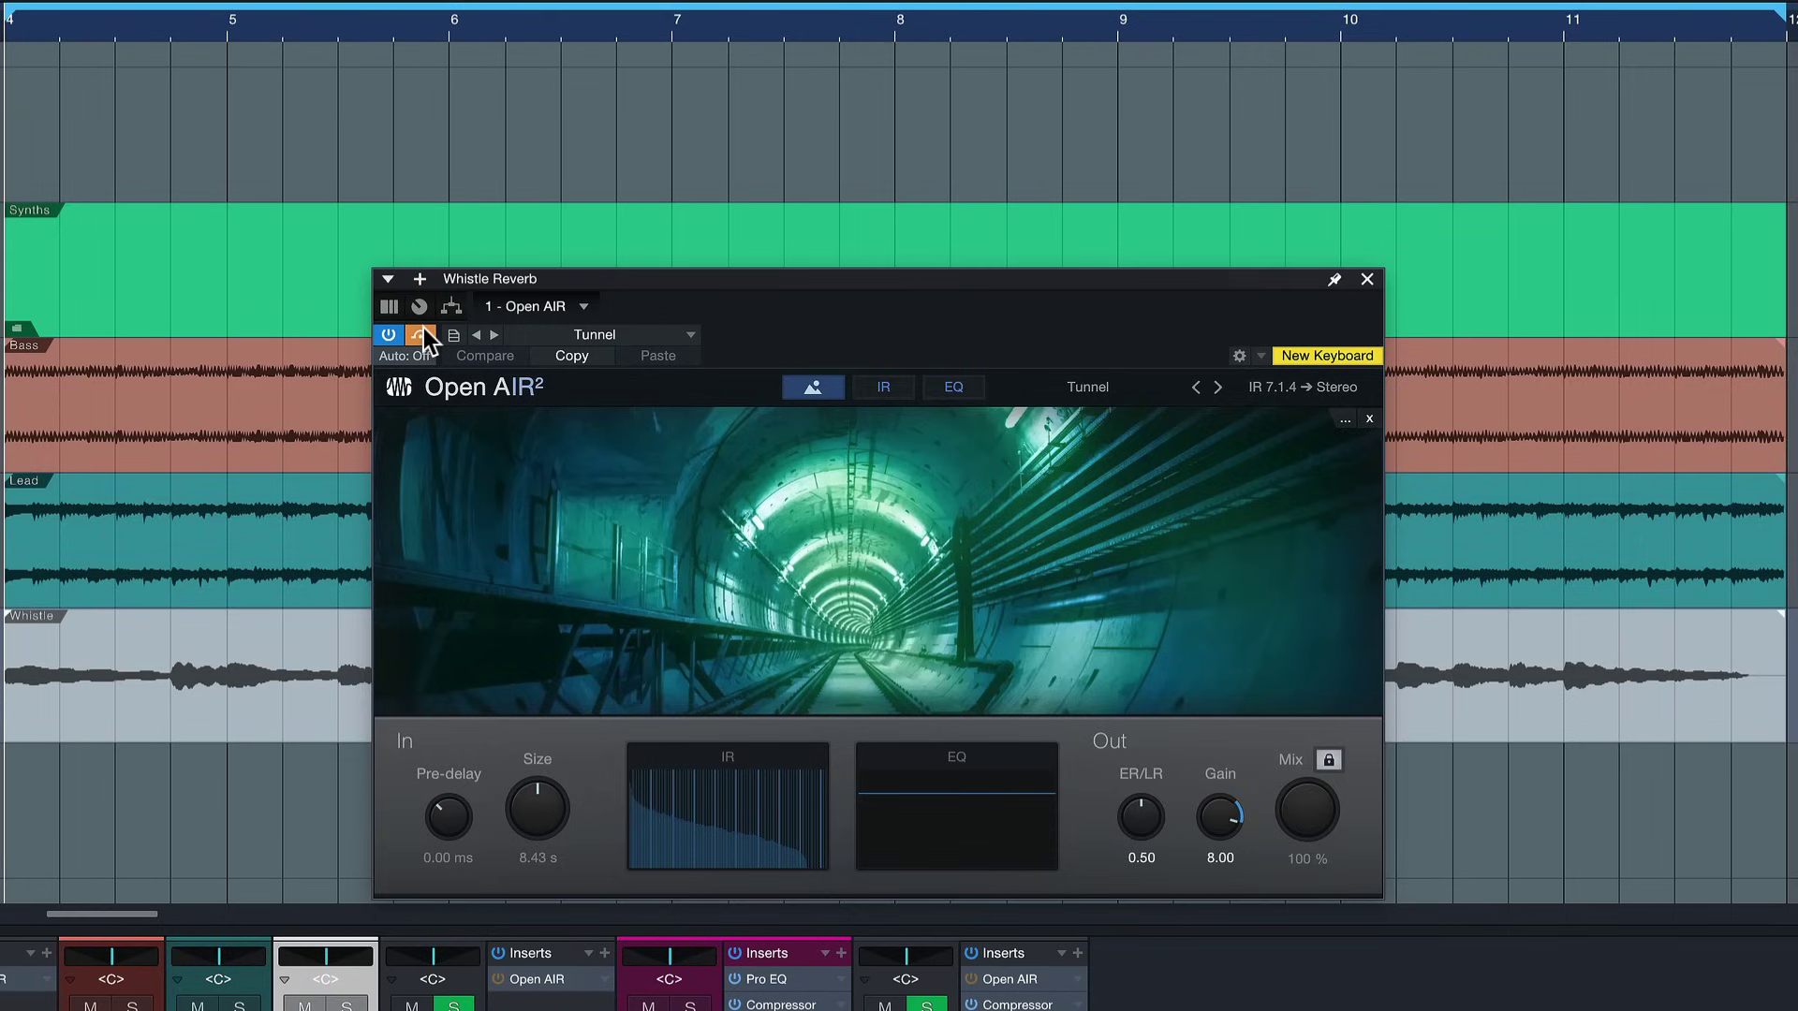
Step: Display the impulse response page of the Whistle Reverb's Open AIR on Tunnel
click(423, 327)
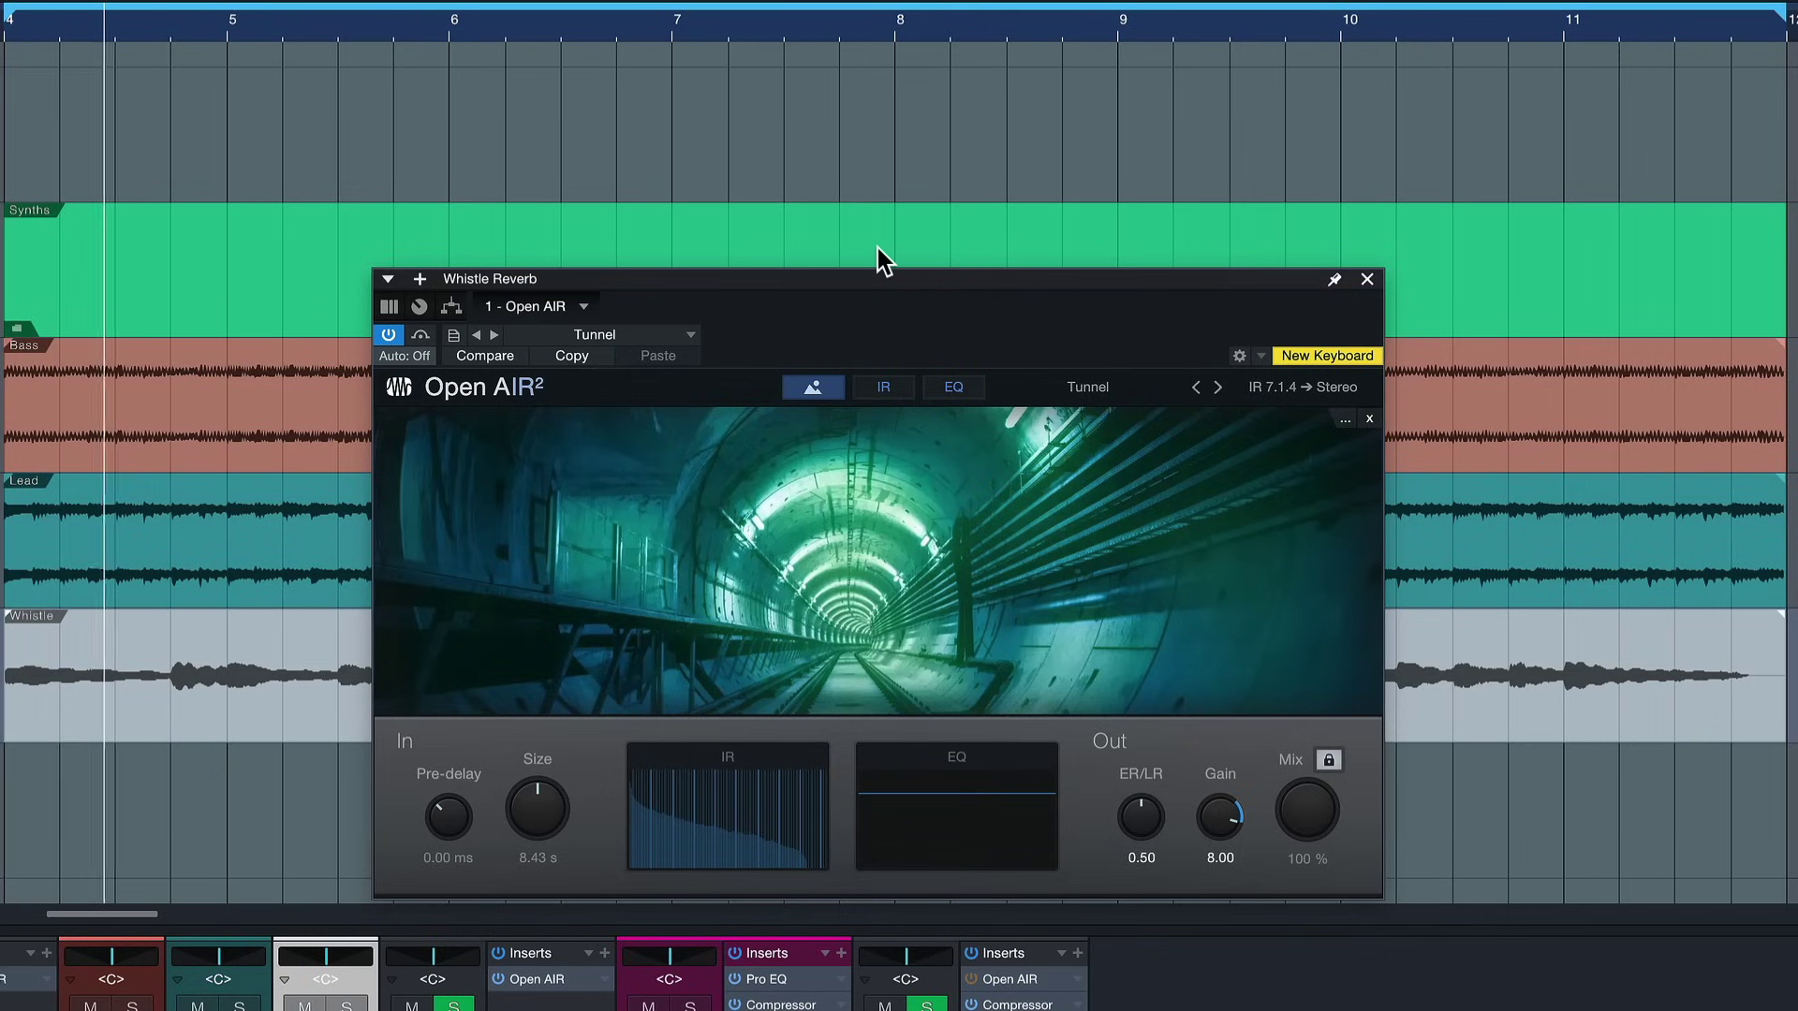
click(887, 386)
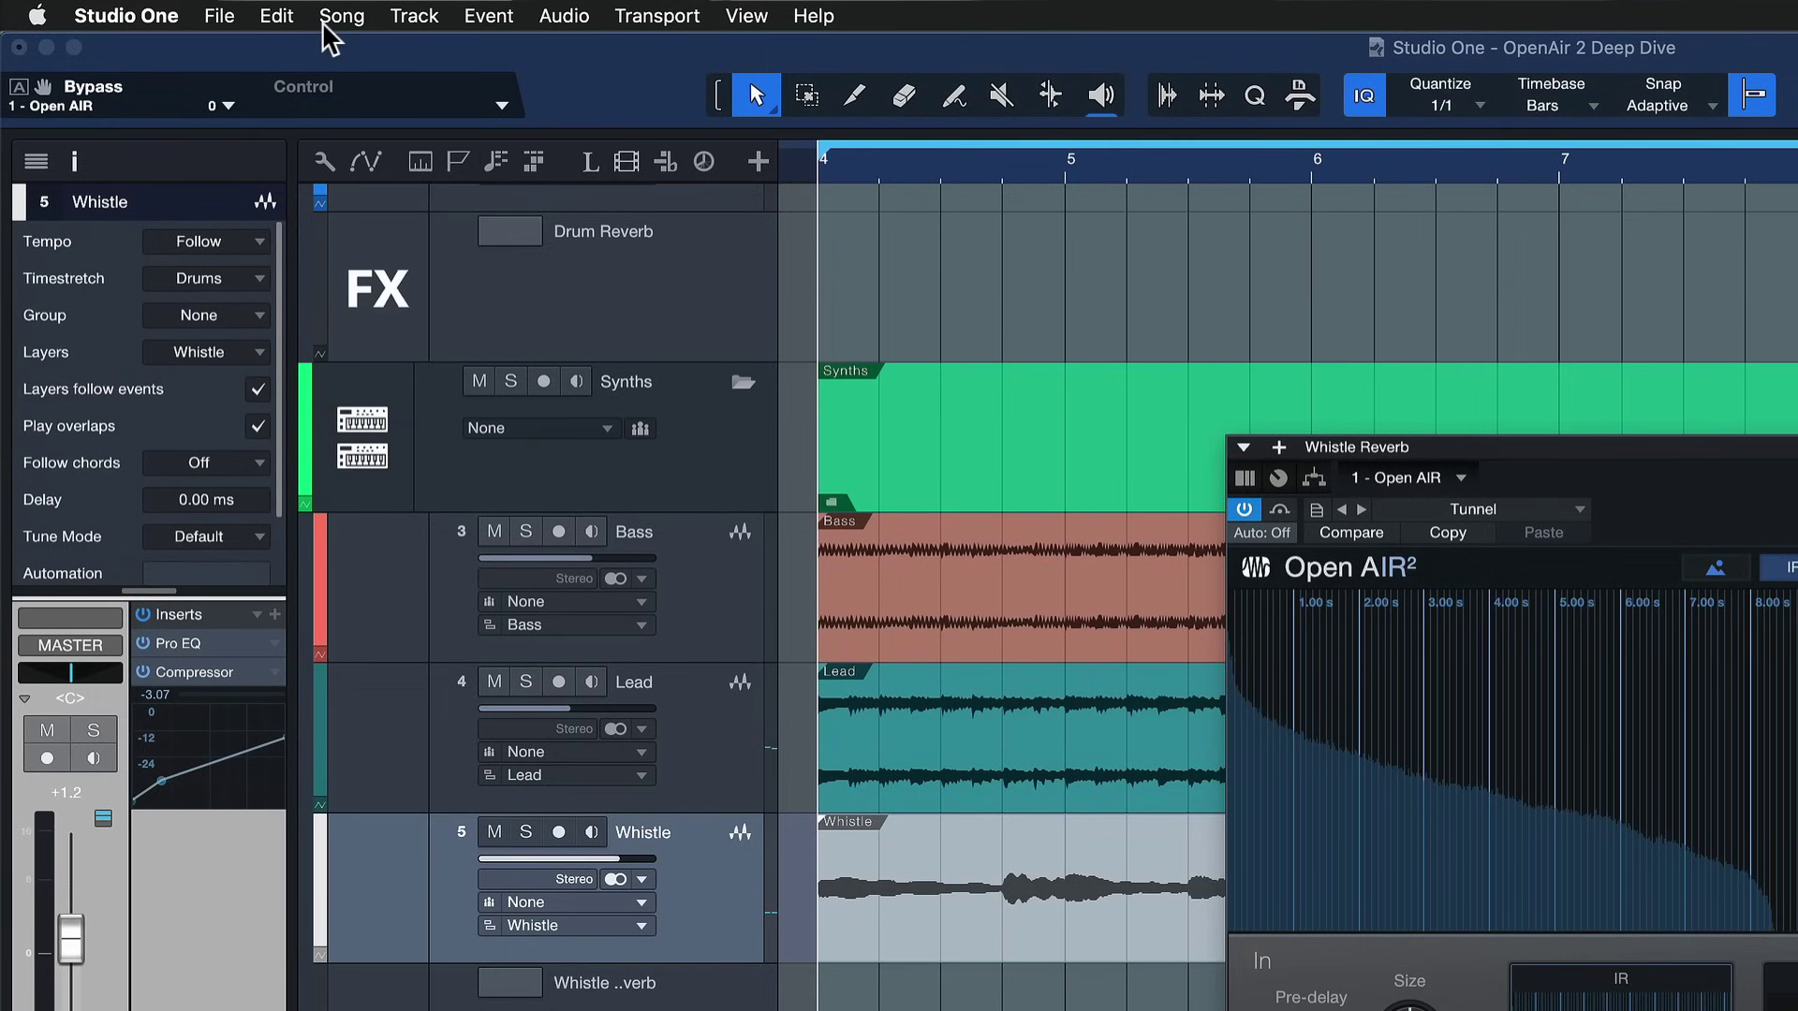
click(339, 17)
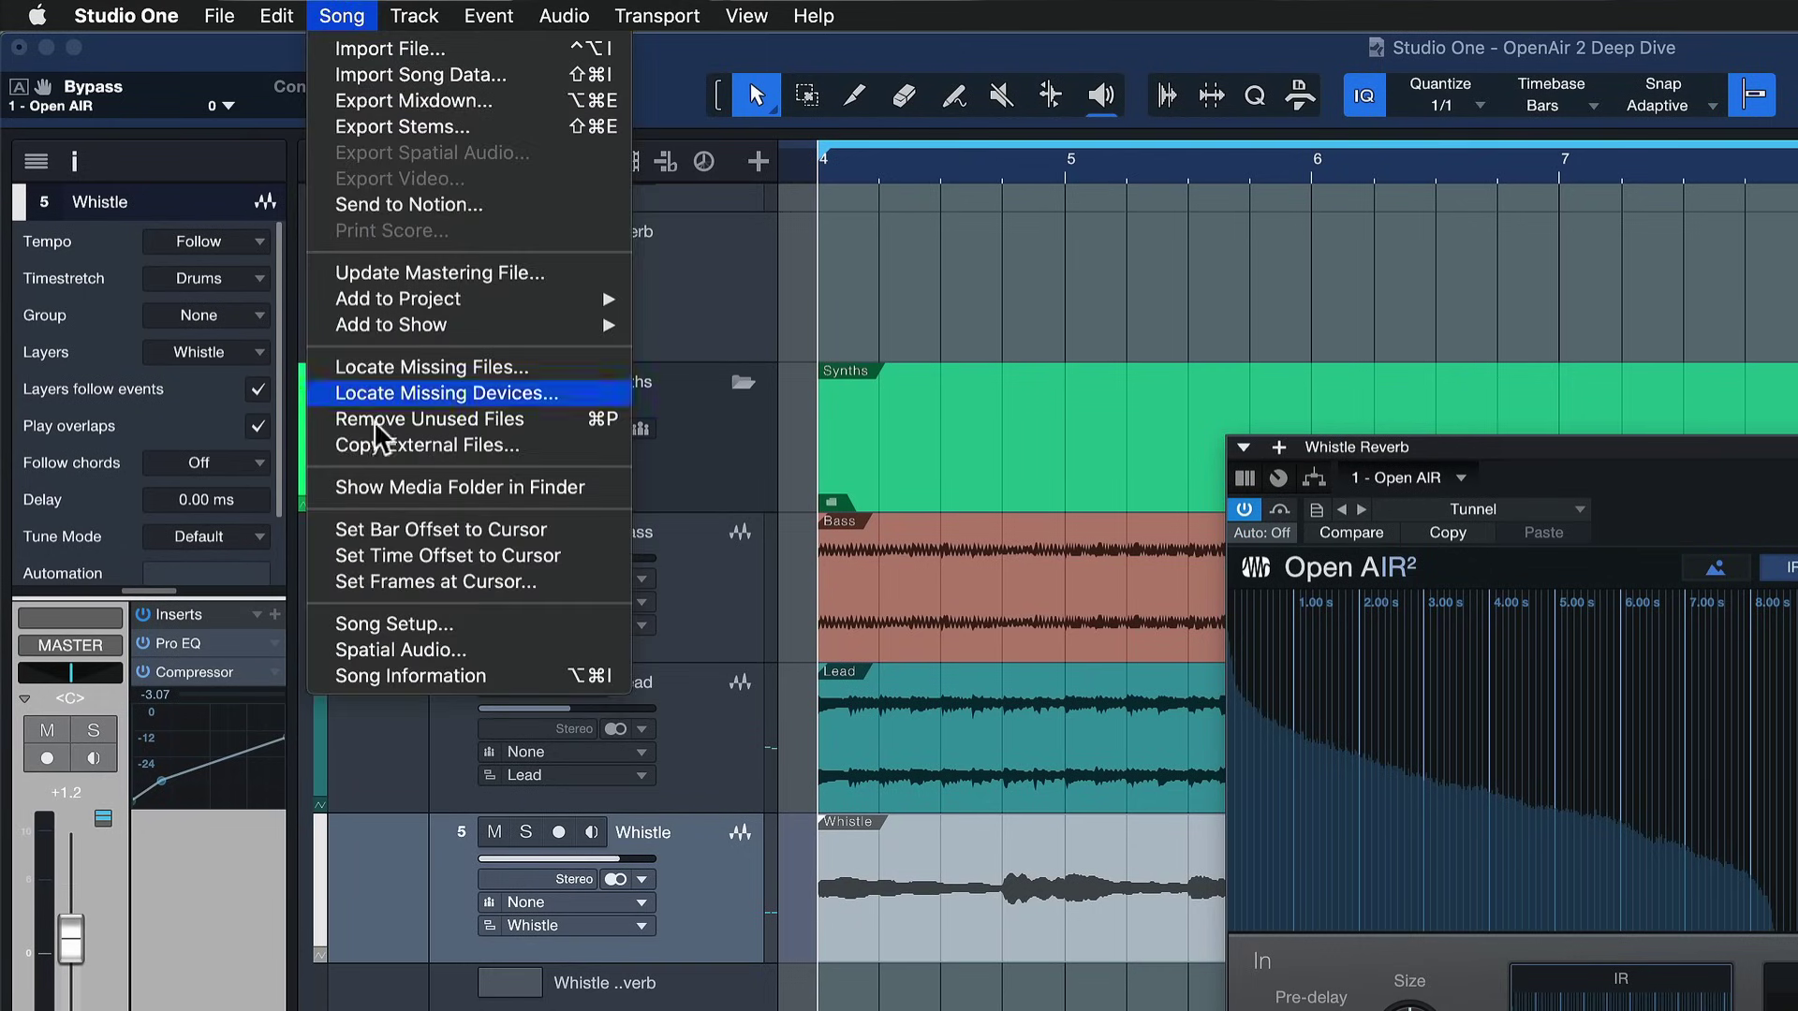
Step: Choose a spatial audio mode in Song Setup's Spatial Audio settings, then close it
click(413, 651)
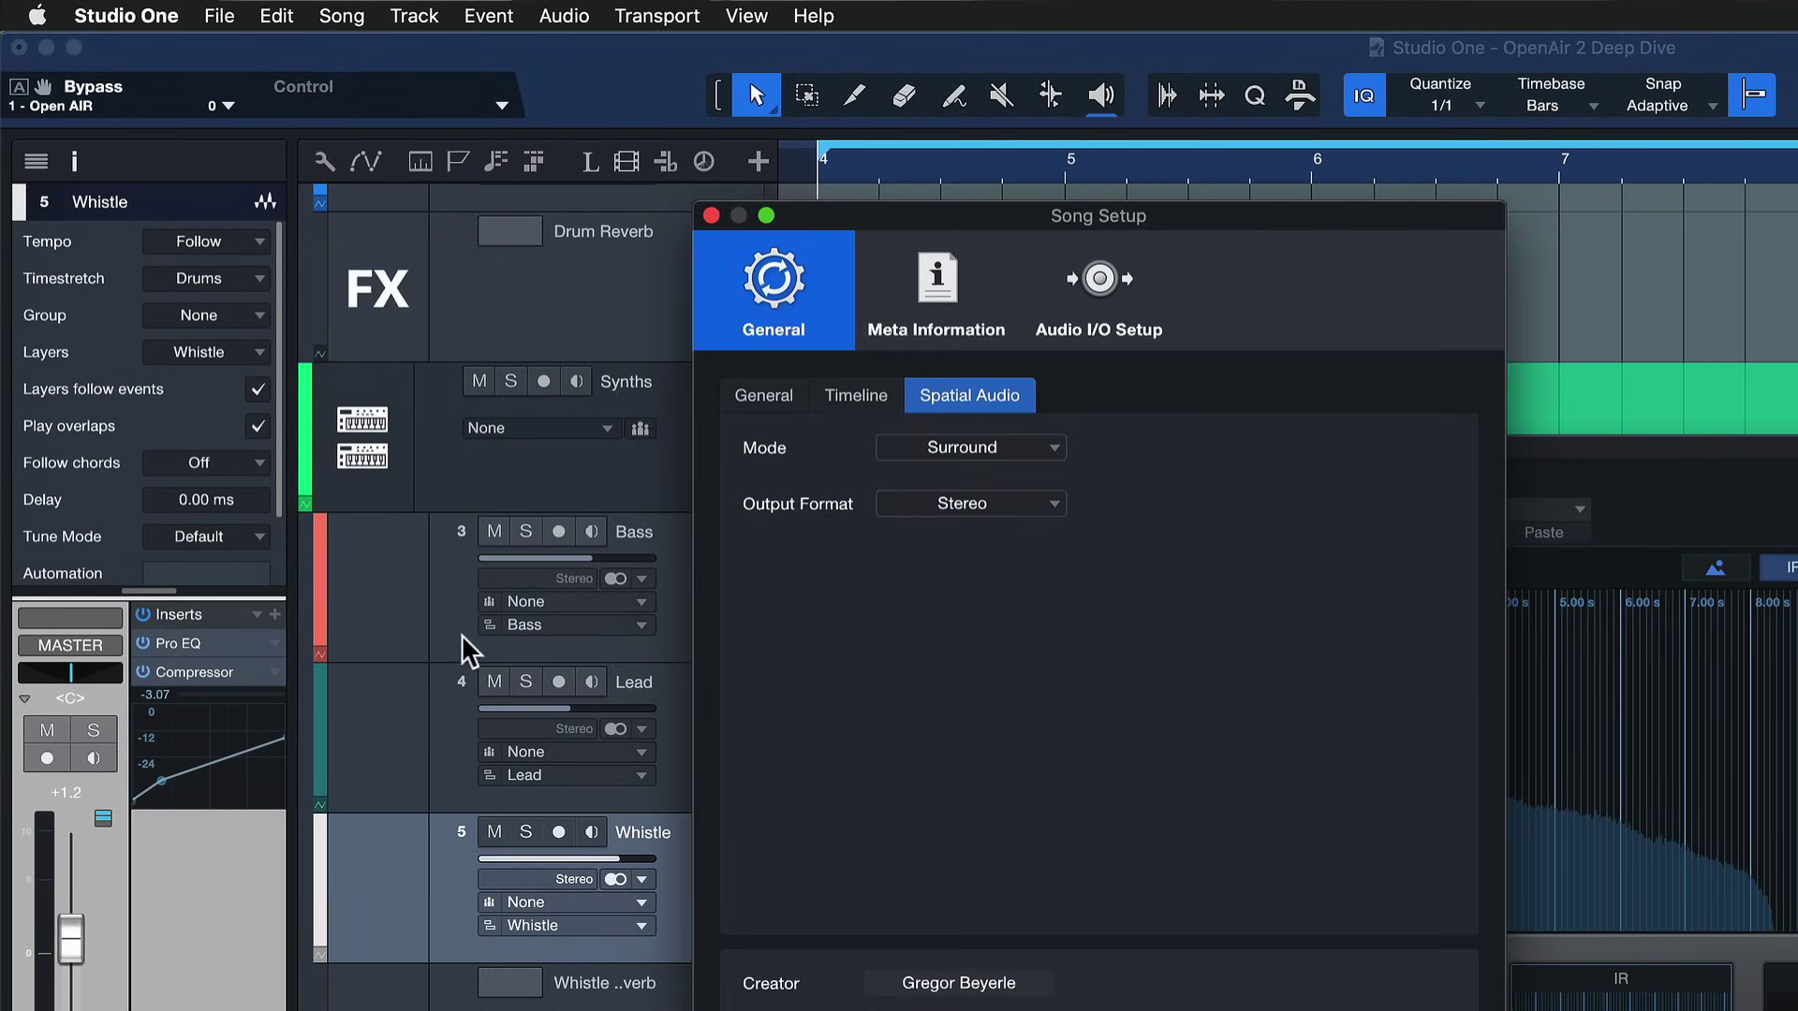
click(1047, 448)
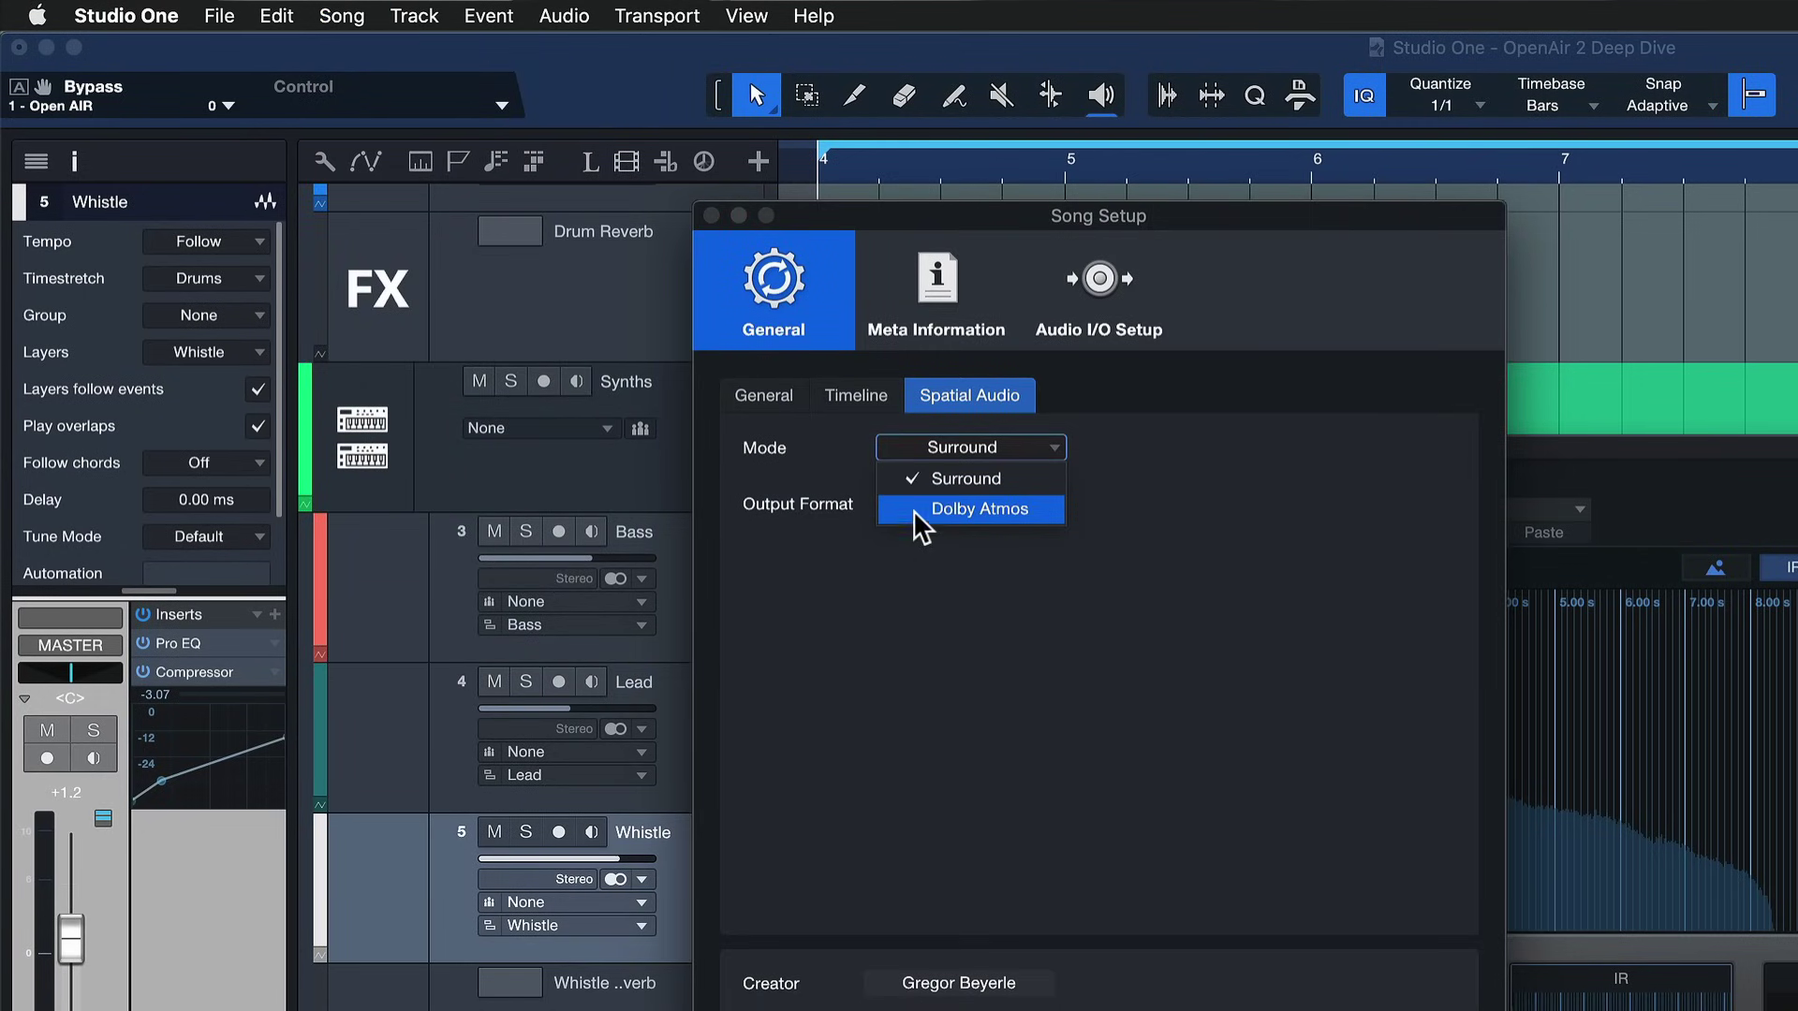
click(1336, 462)
key(Escape)
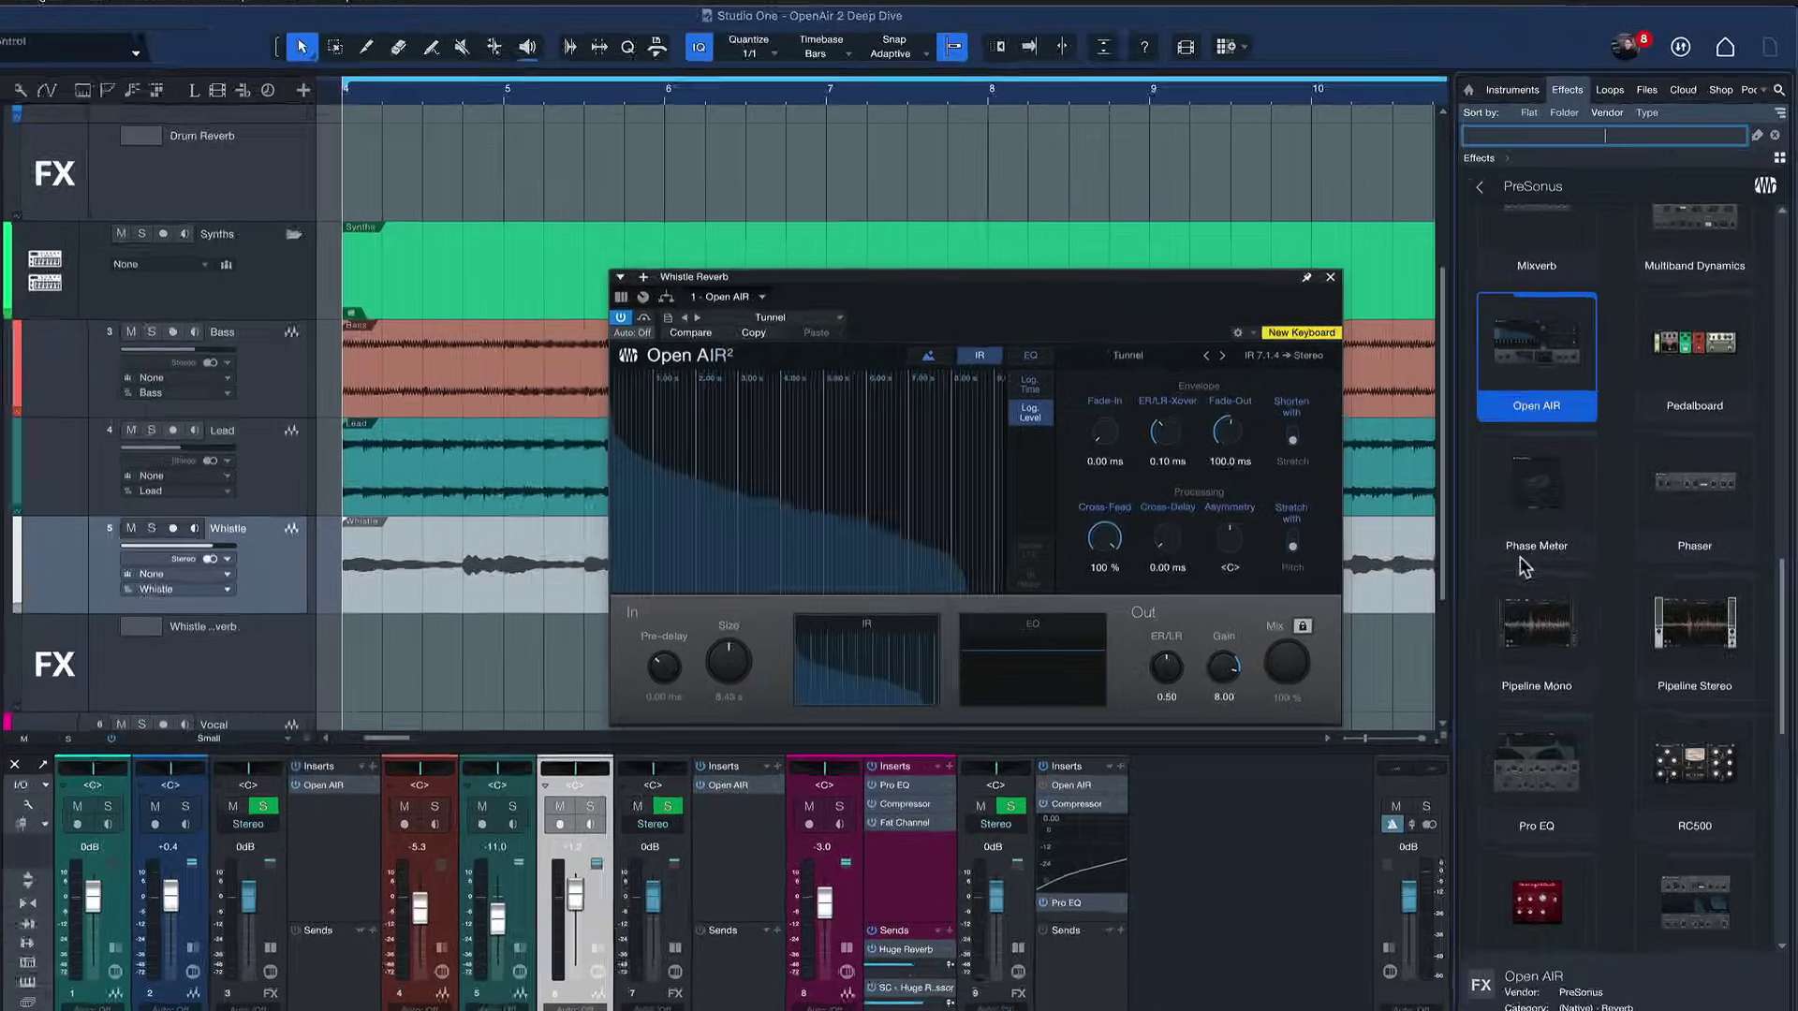
Step: Drag IR Maker from the Effects browser into the arrangement to create Track 7
scroll(1259, 991, up, 8)
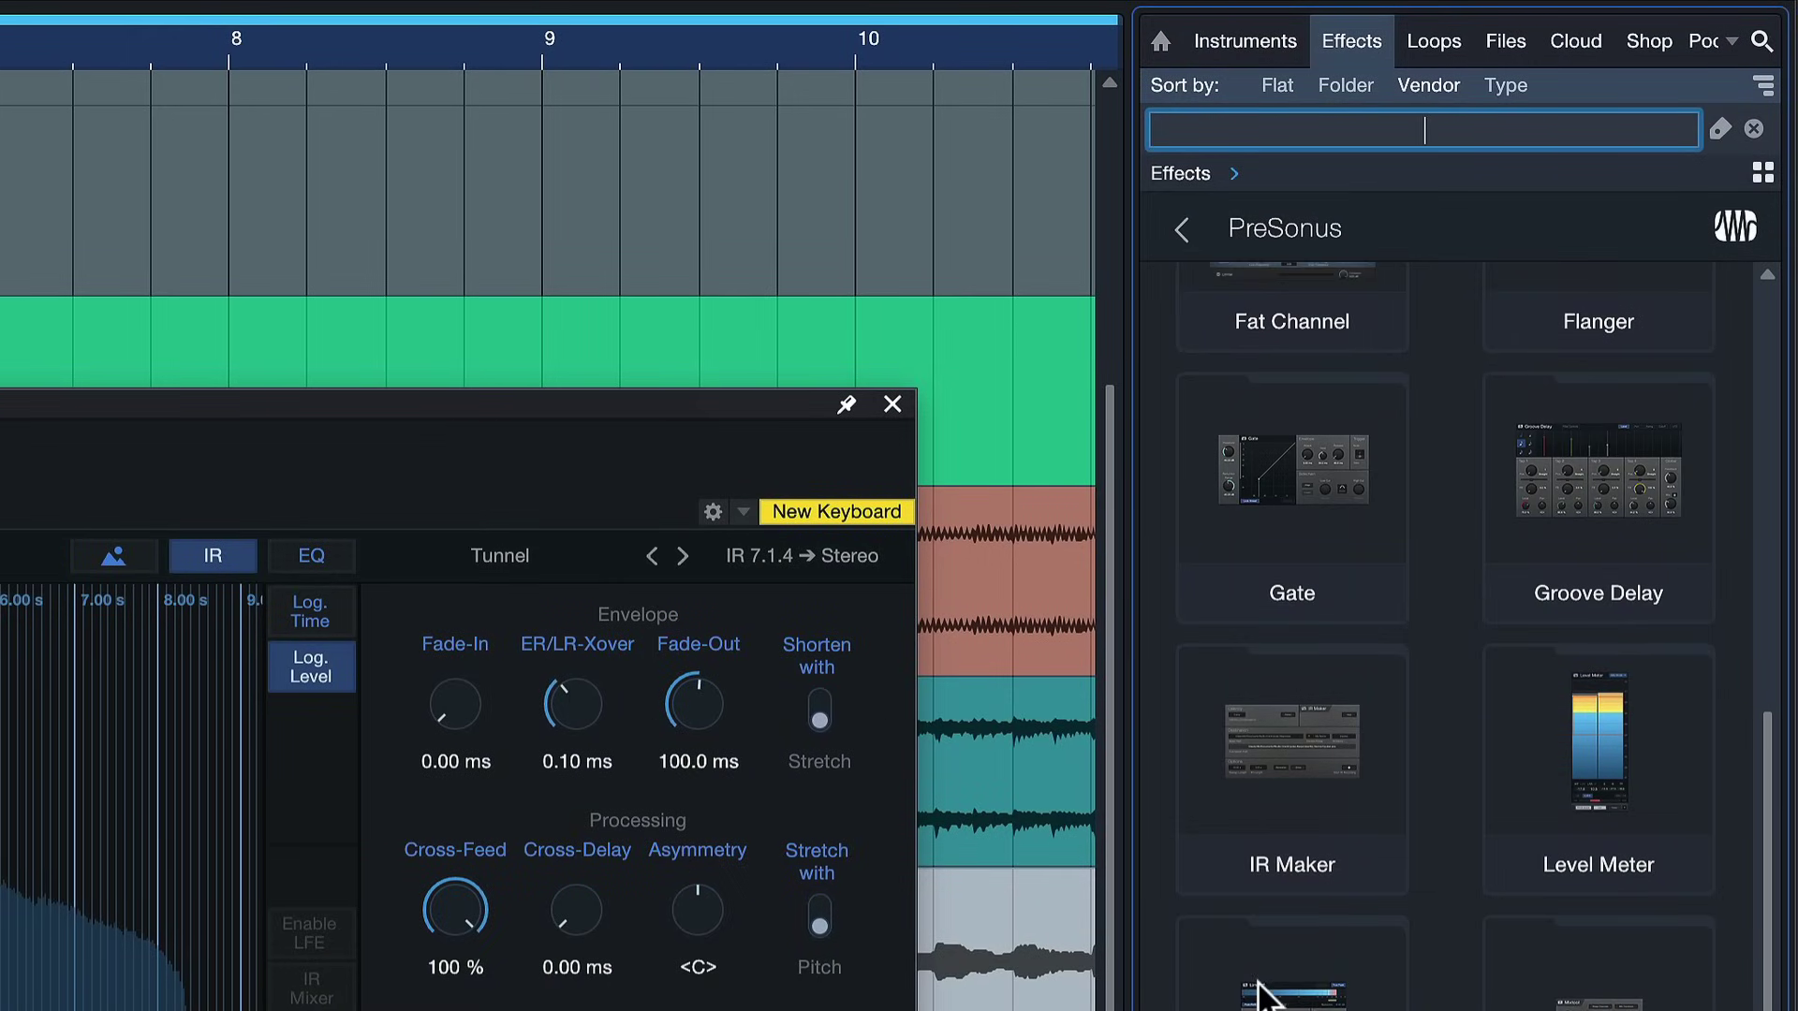
click(1317, 779)
drag(1318, 779, 604, 597)
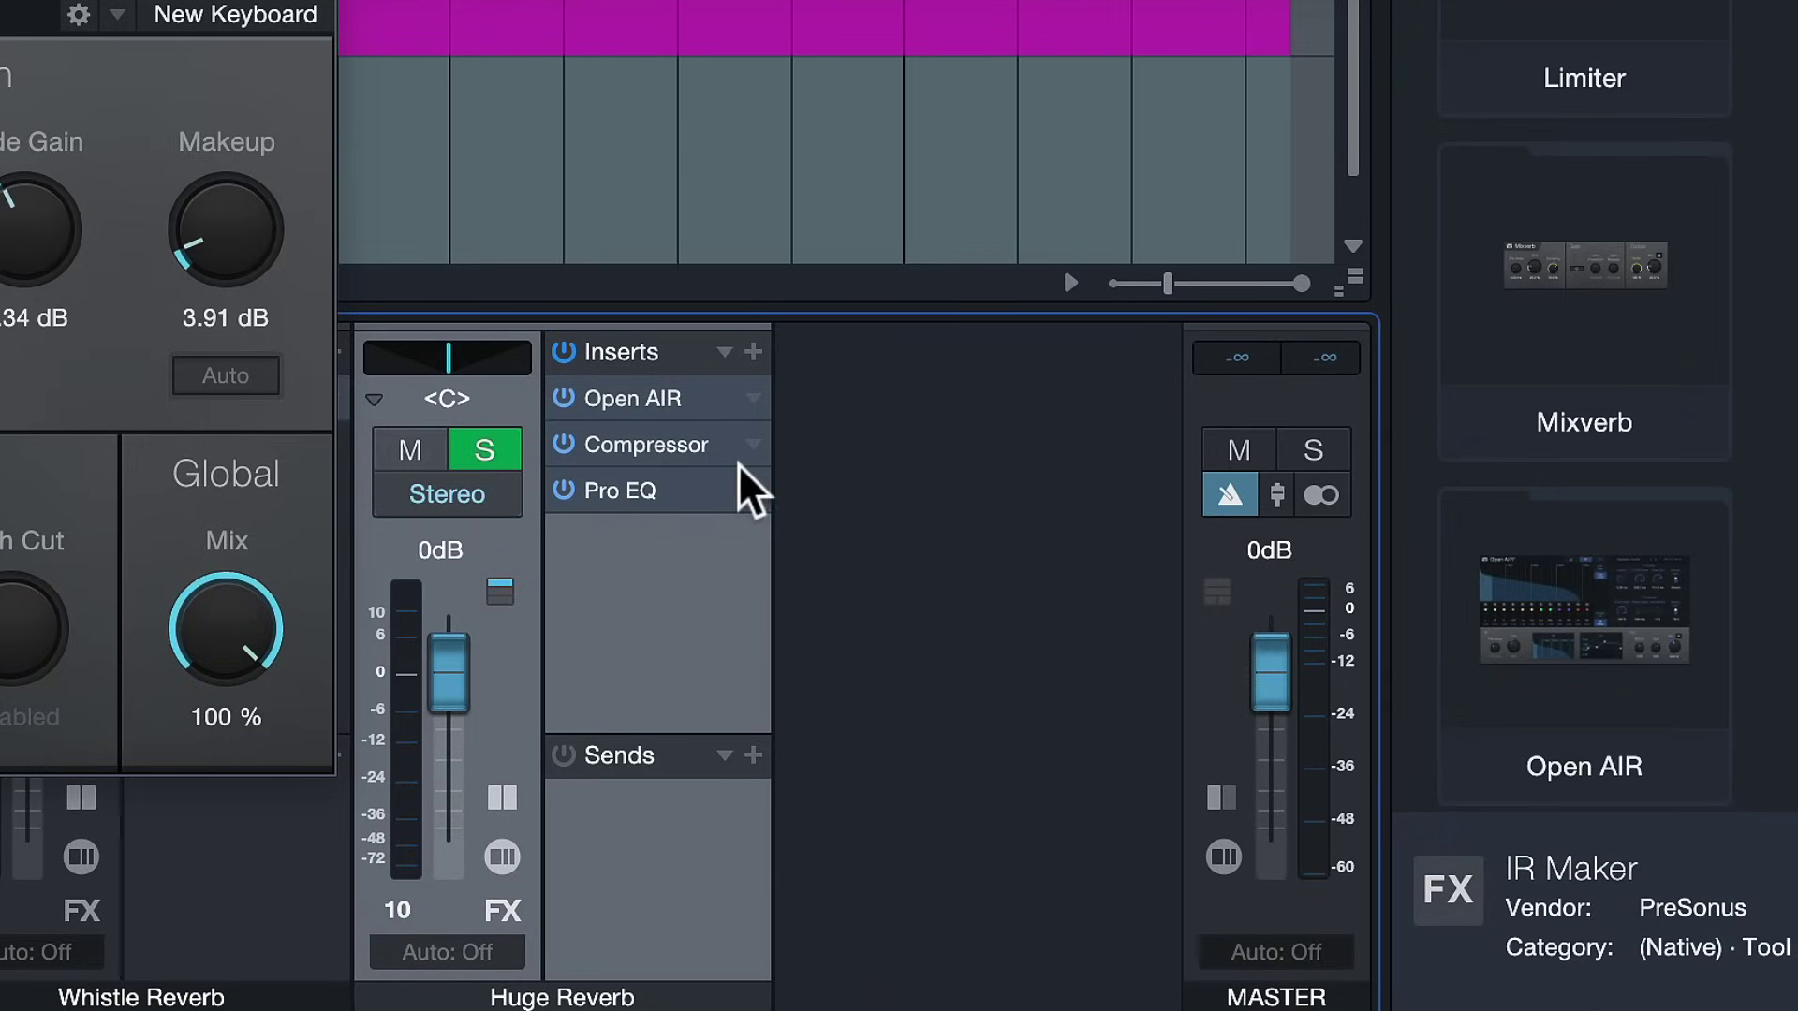
Step: Open Huge Reverb's compressor, confirm its sidechain source is the Vocal, and bring up the Vocal Pro EQ
click(666, 432)
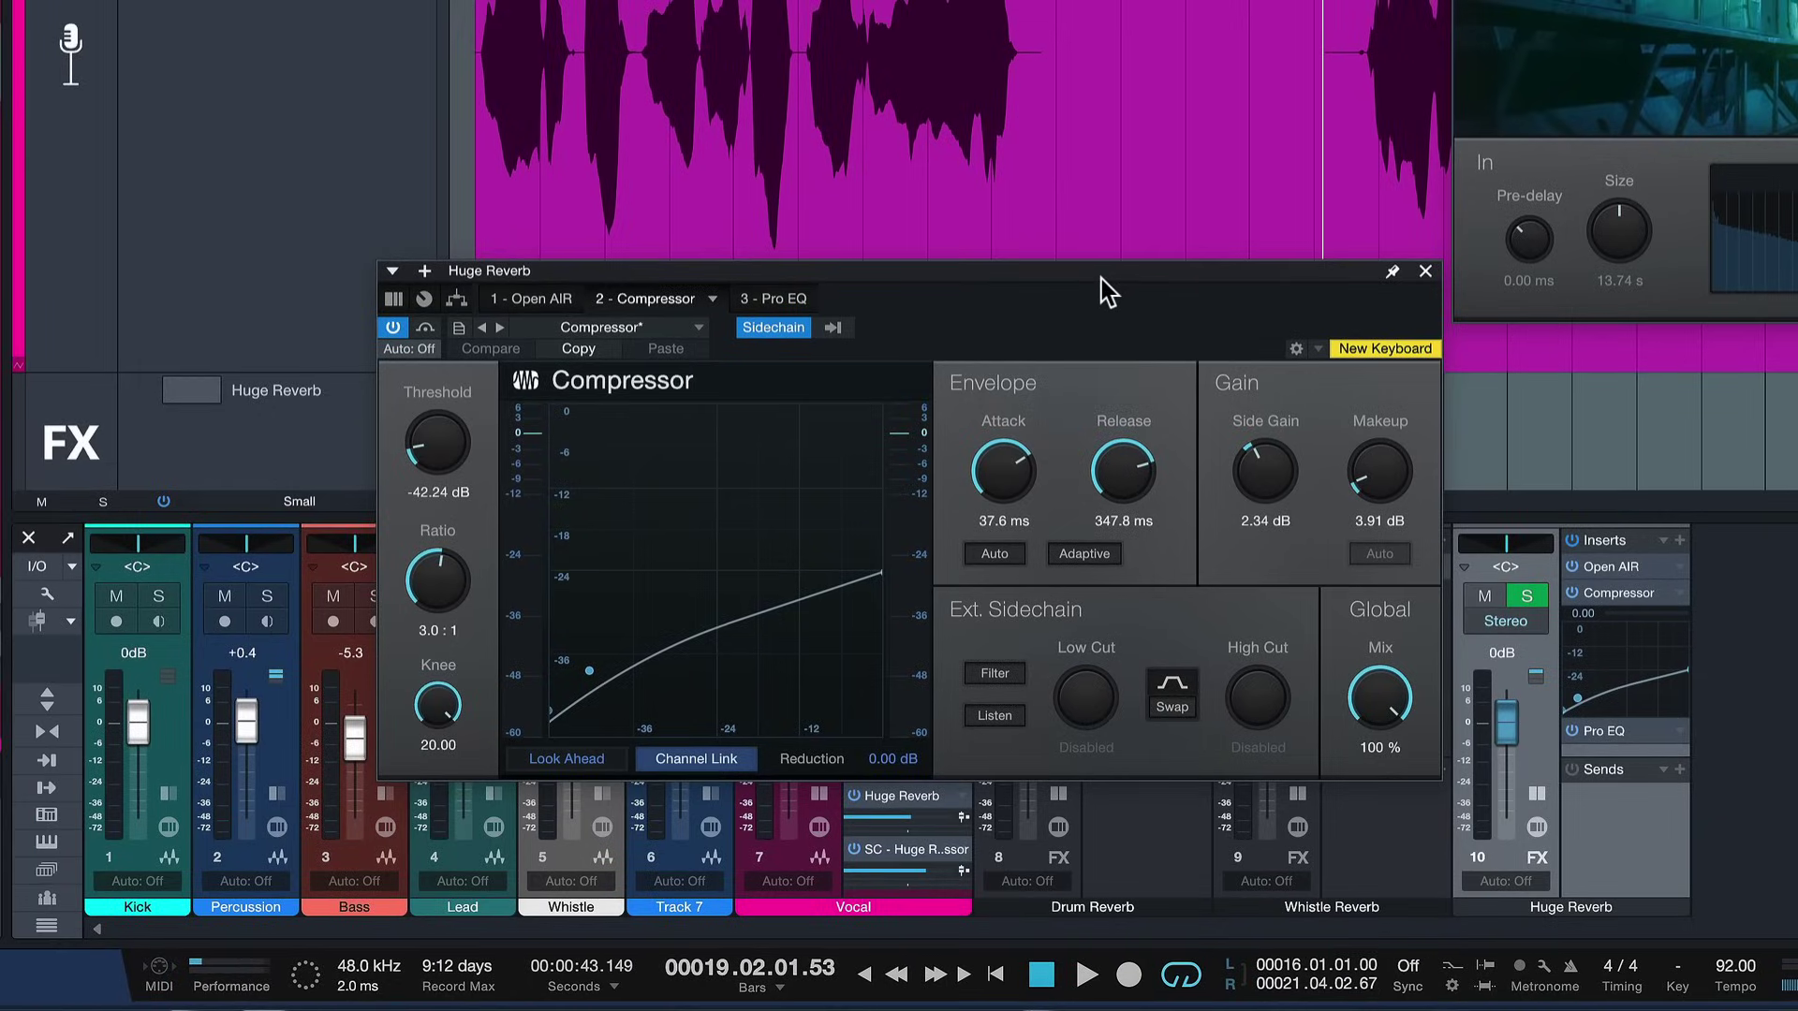
drag(878, 208, 926, 66)
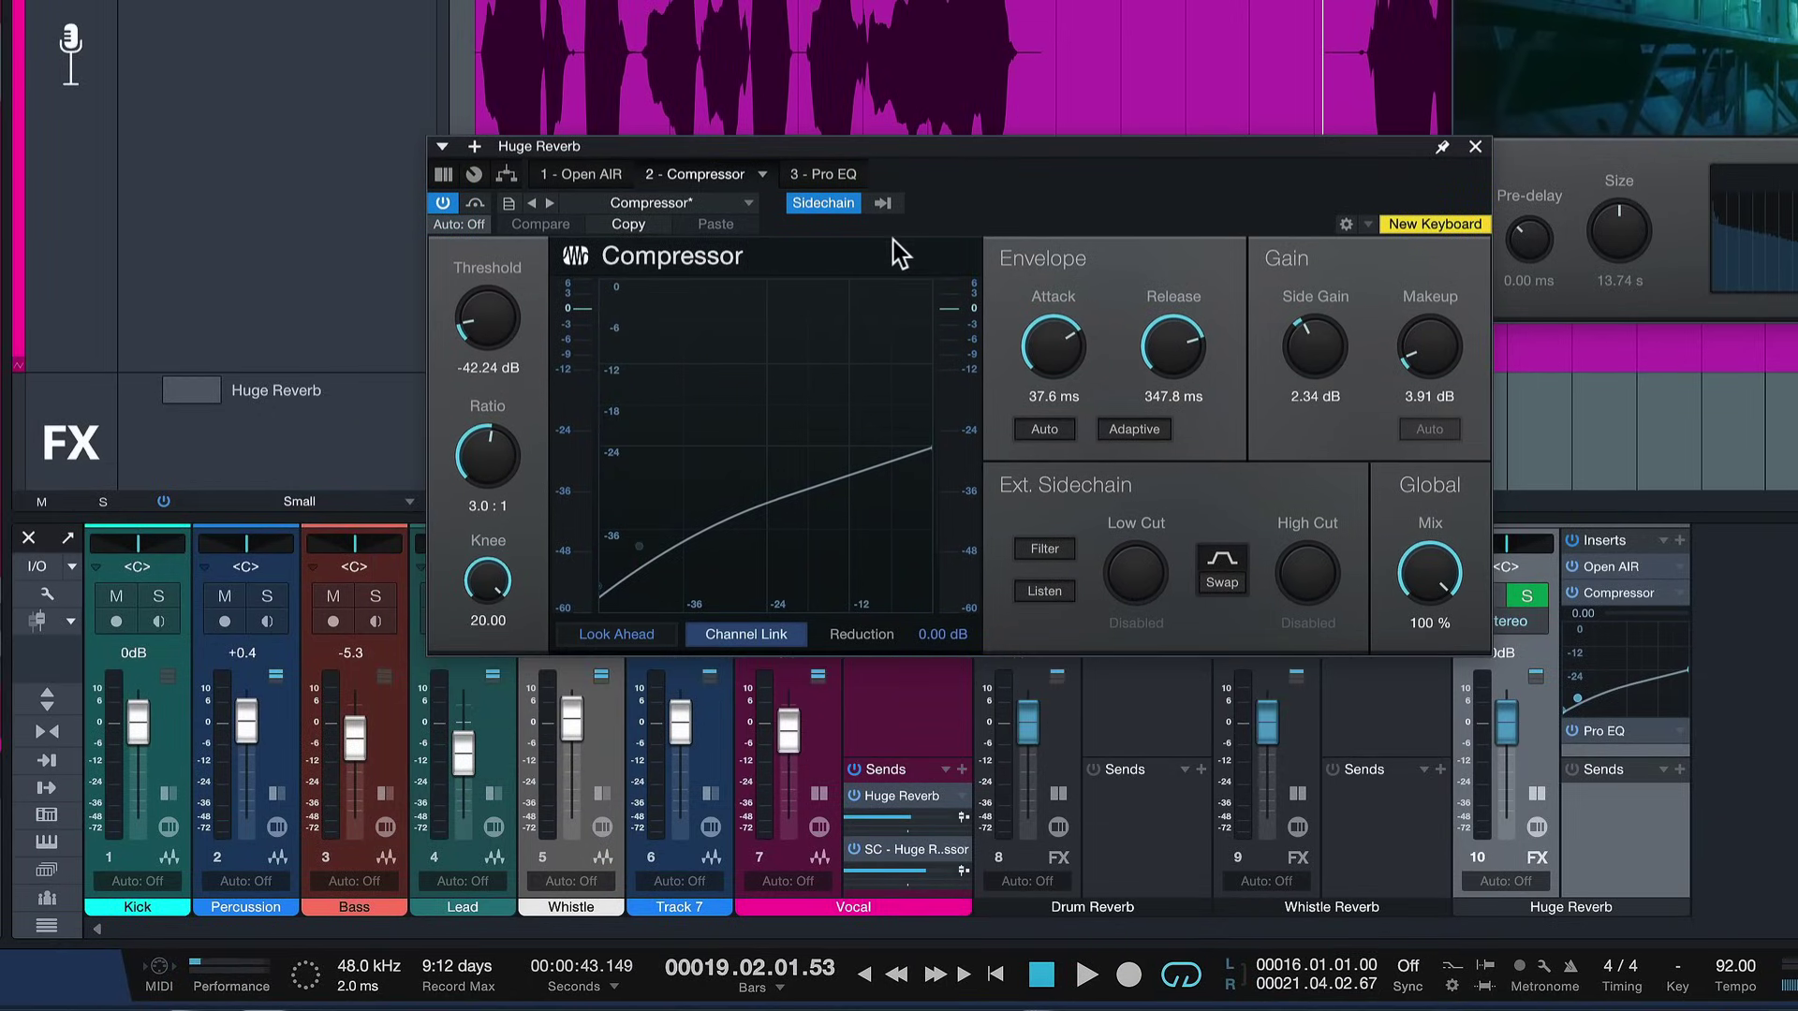
click(883, 203)
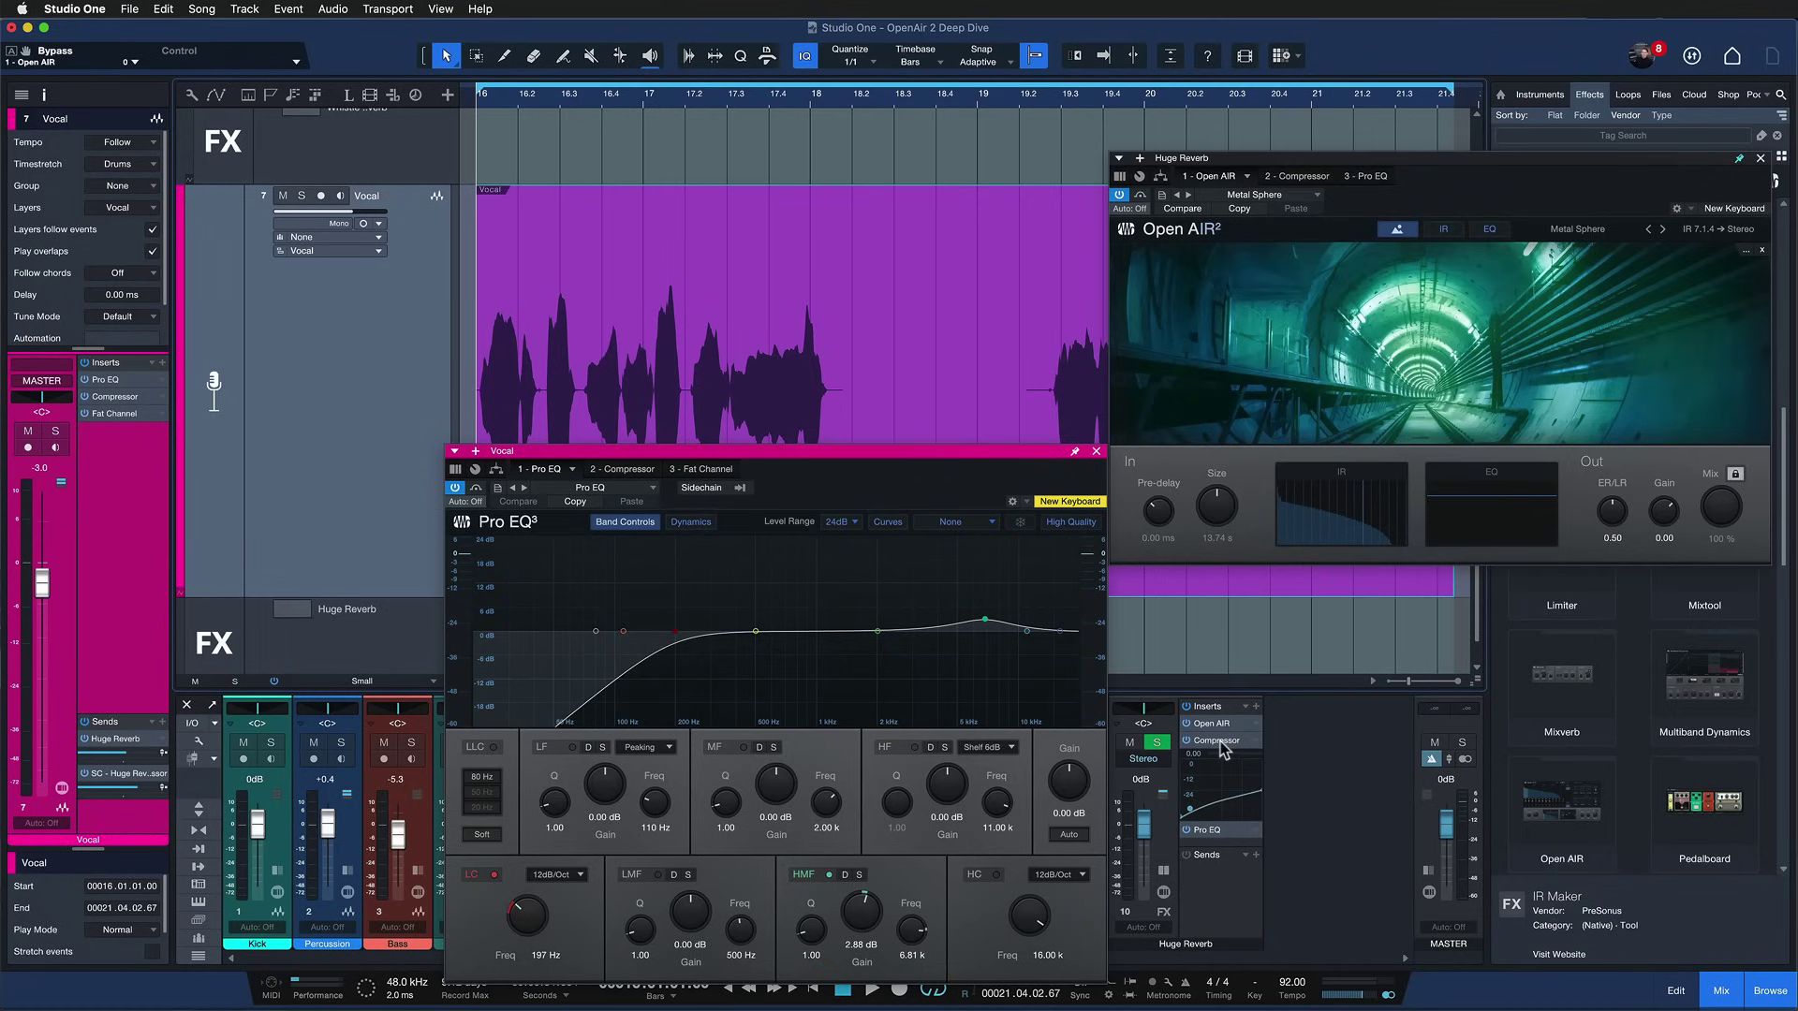
click(1217, 741)
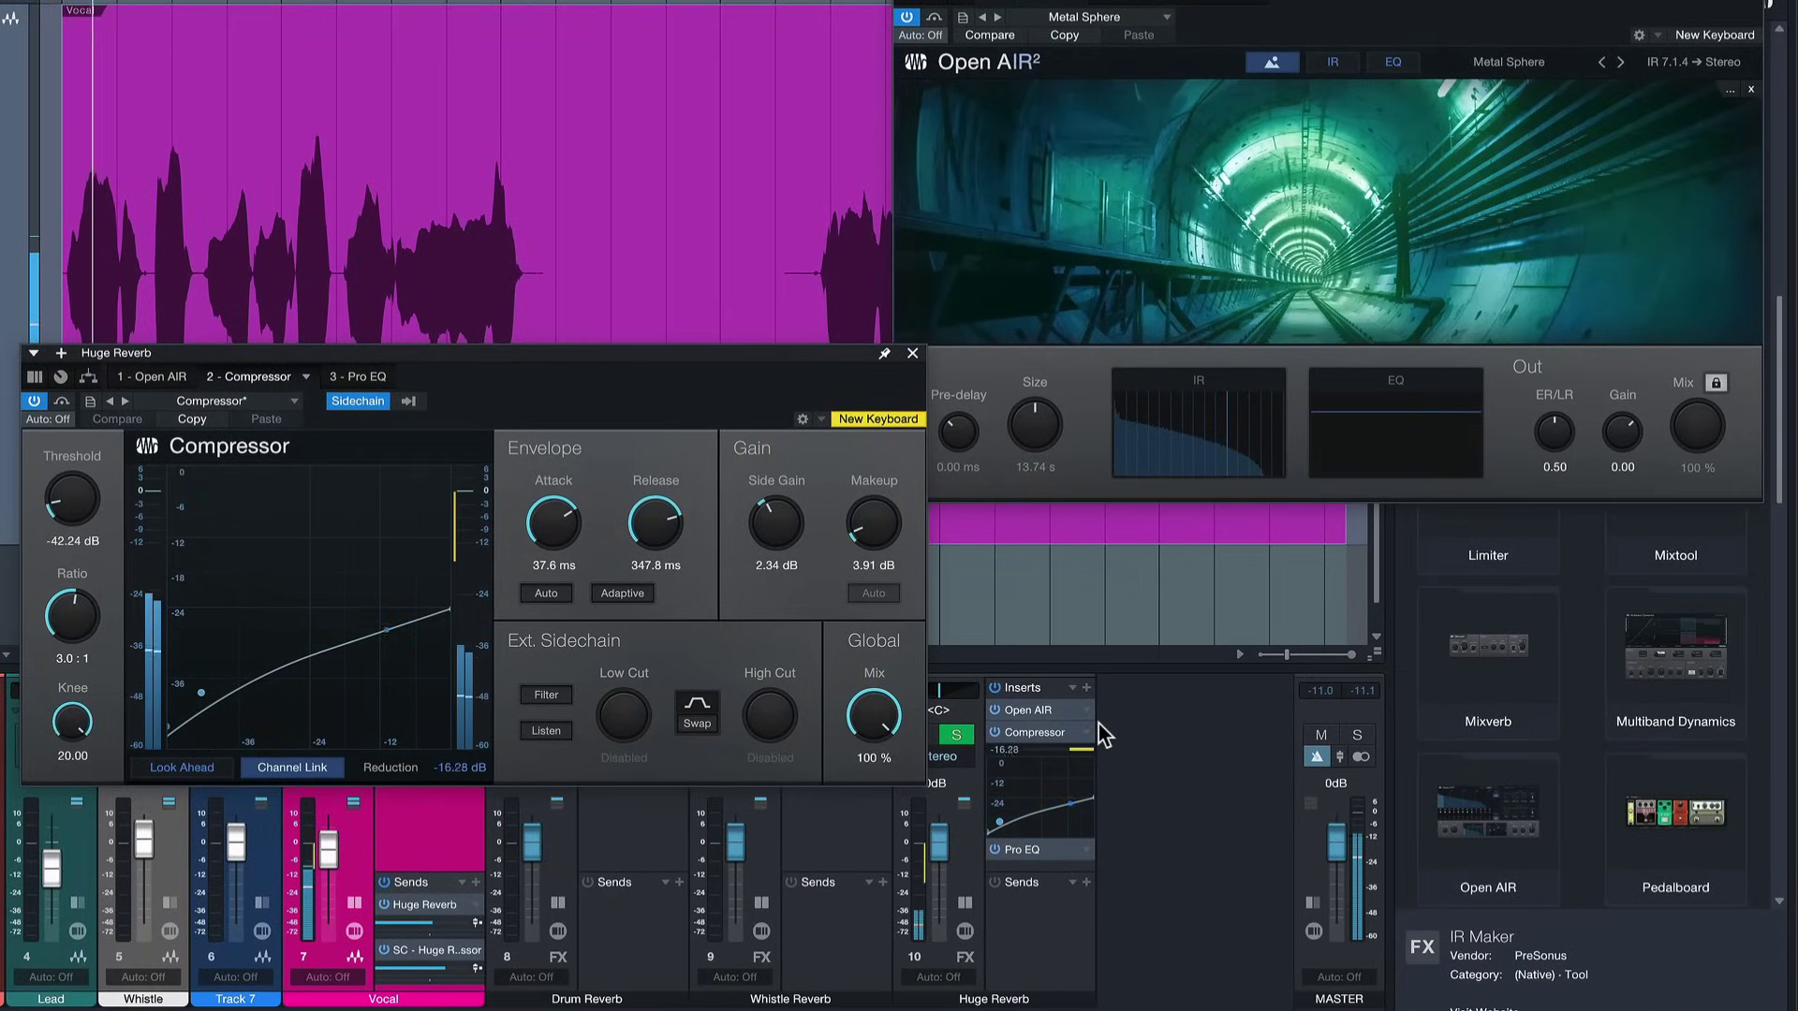
Step: Switch to the other song, whose Reverb channel's Open AIR runs the Dark Booth preset
mouse_move(466, 569)
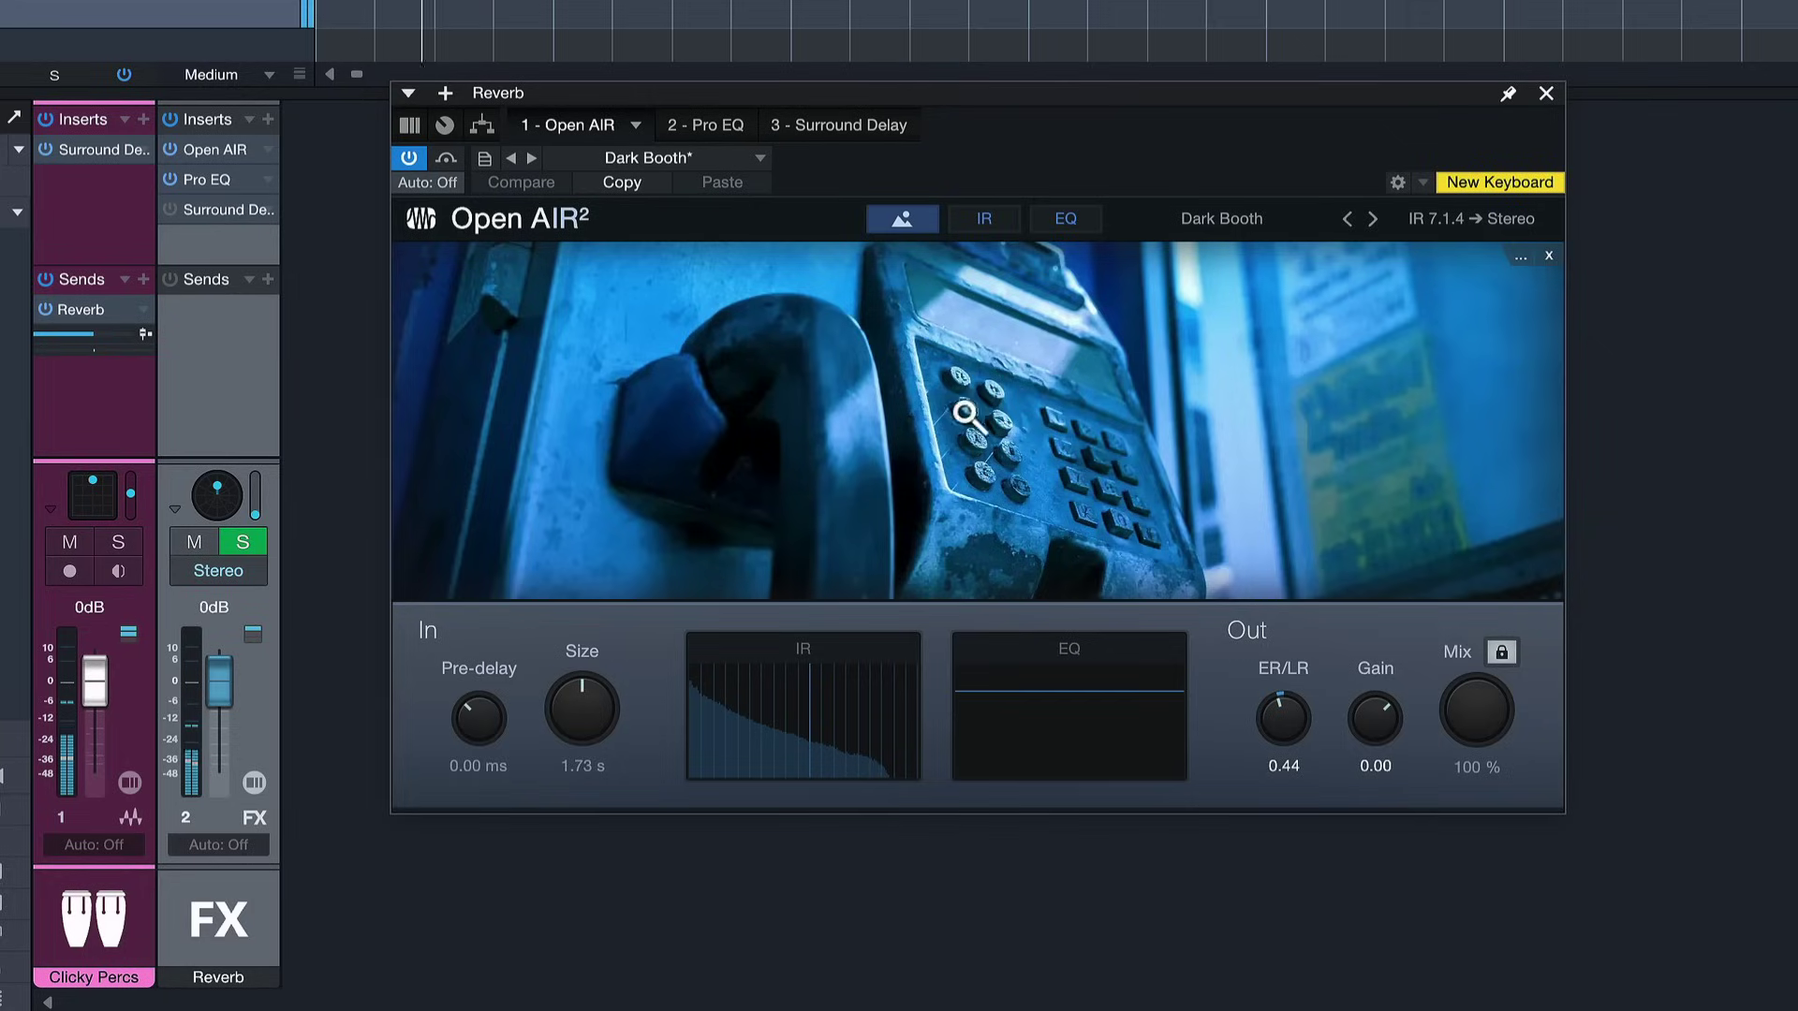
Step: Browse Open AIR's IR, EQ and picture pages, then open the 3D-IR Rooms preset list
click(994, 219)
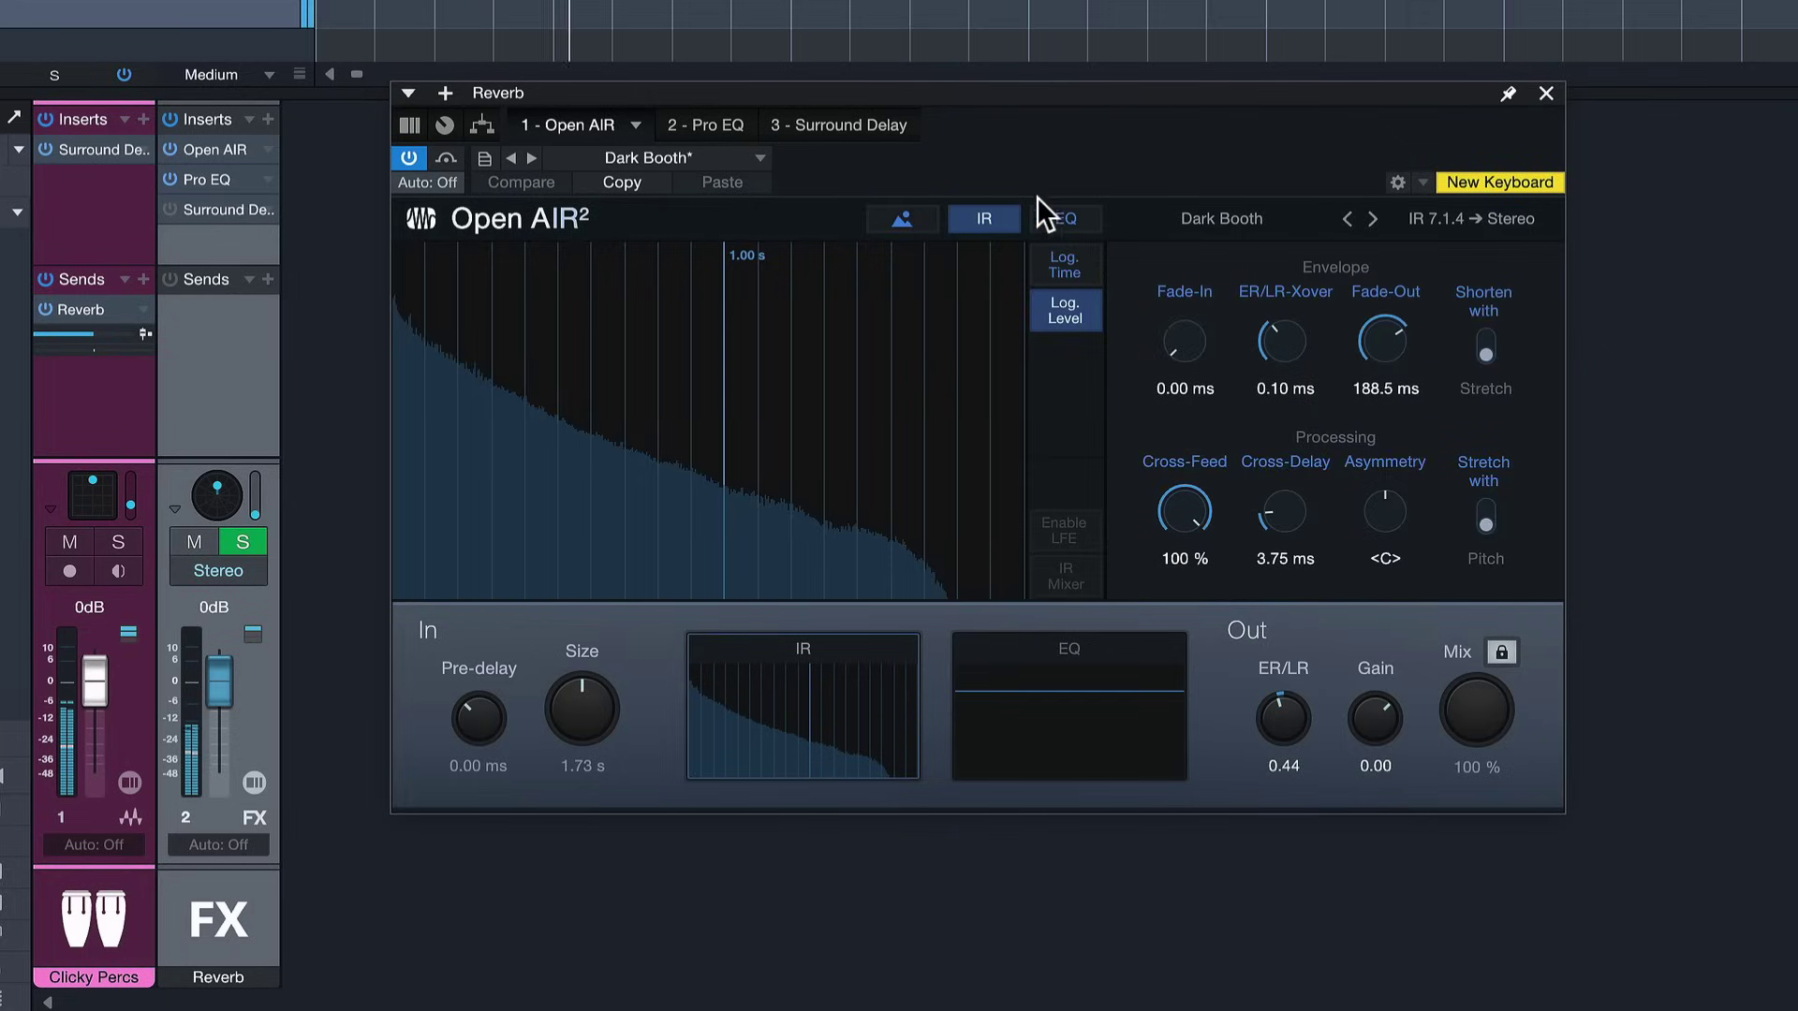
click(1086, 217)
click(876, 212)
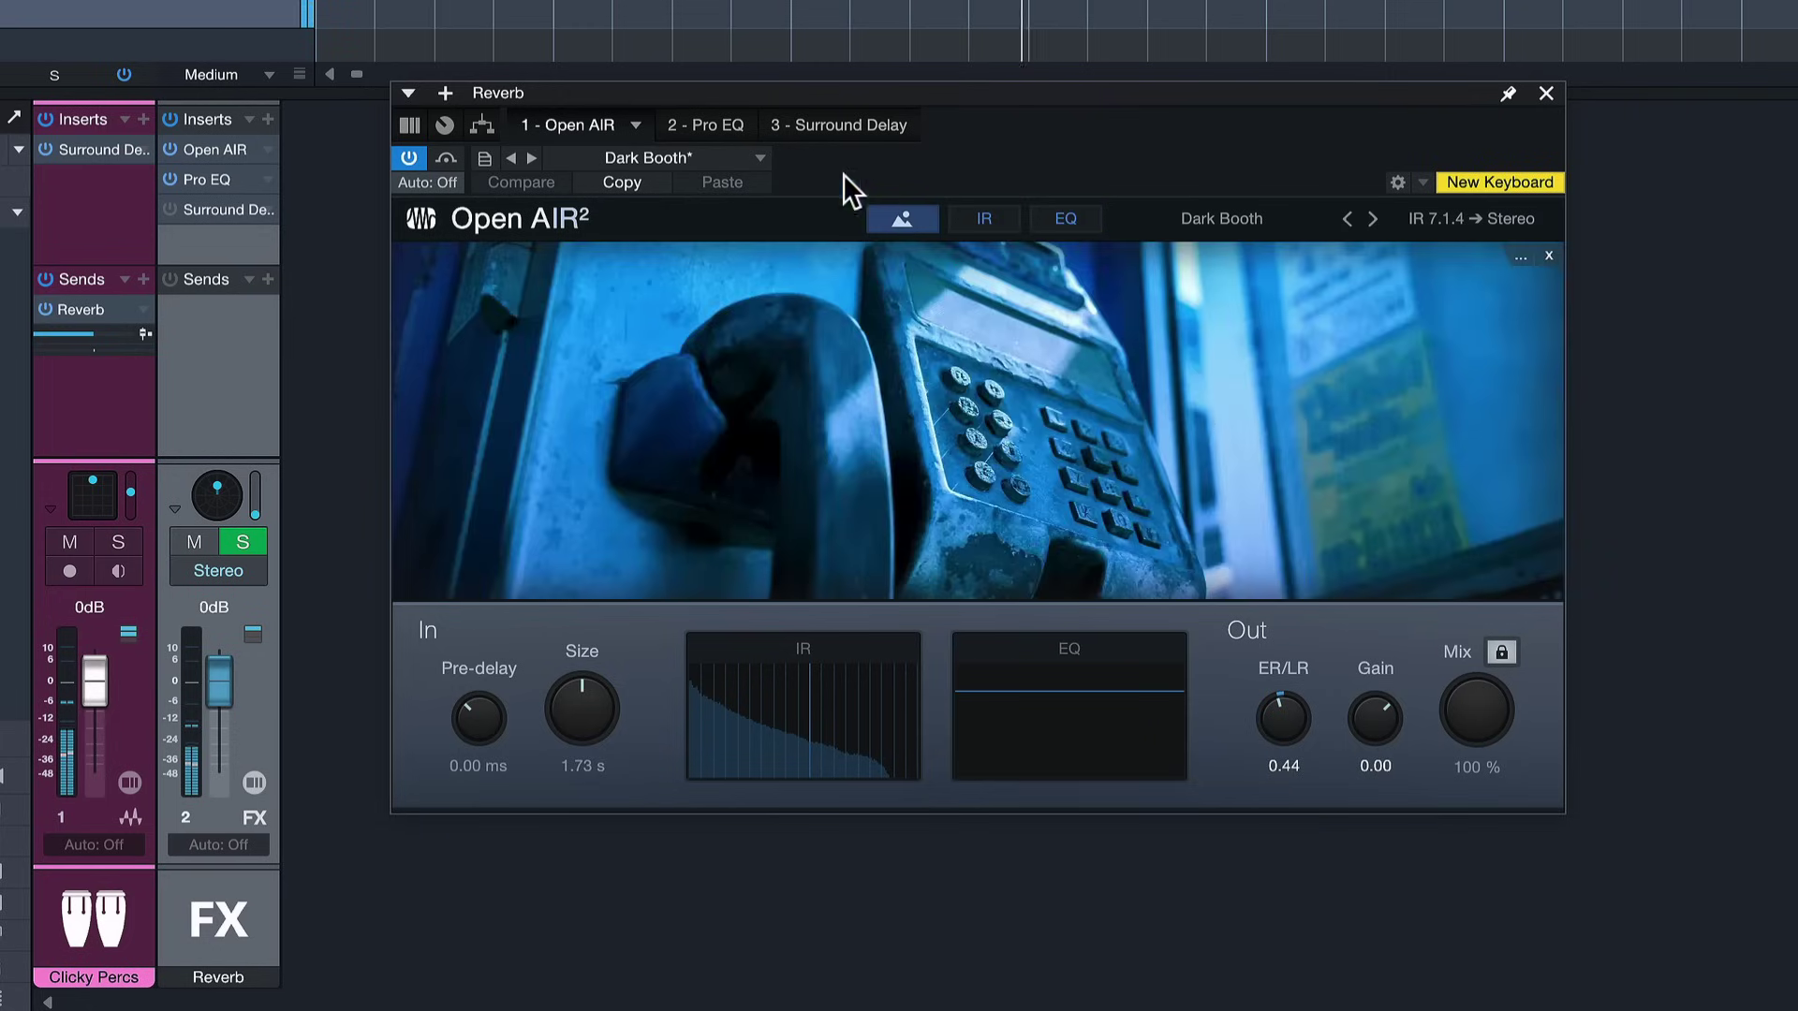
click(588, 155)
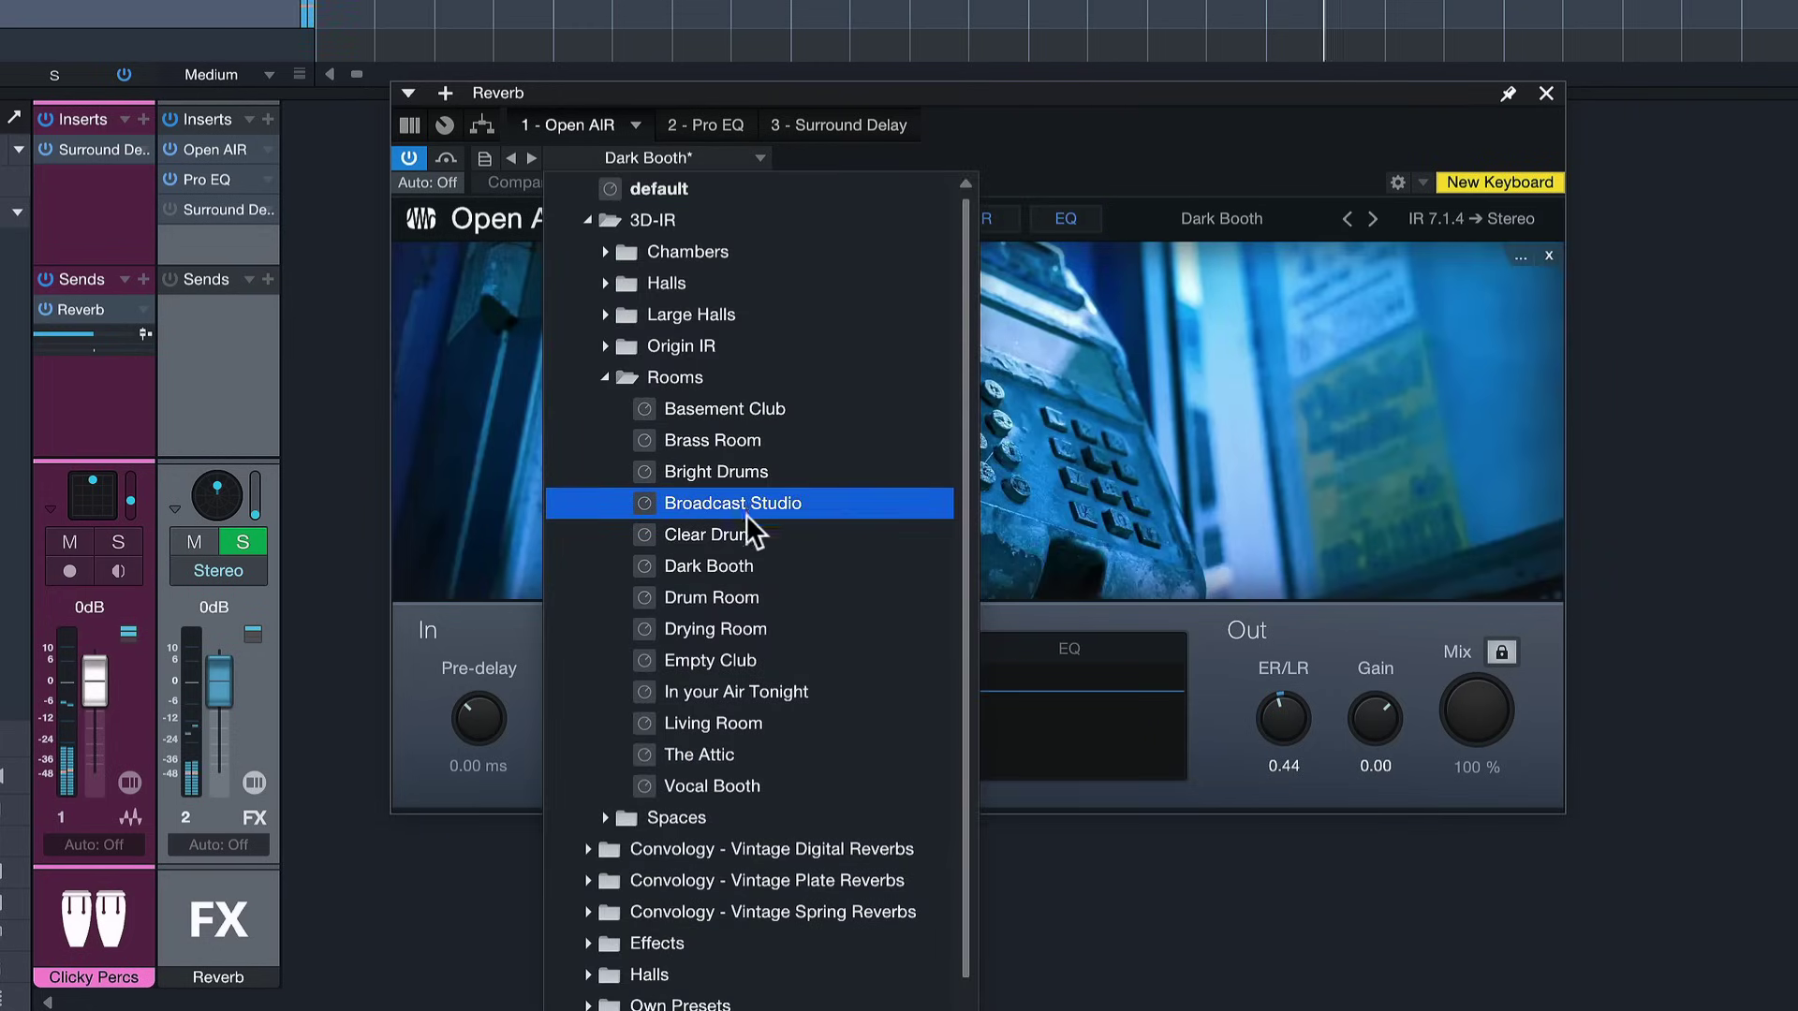